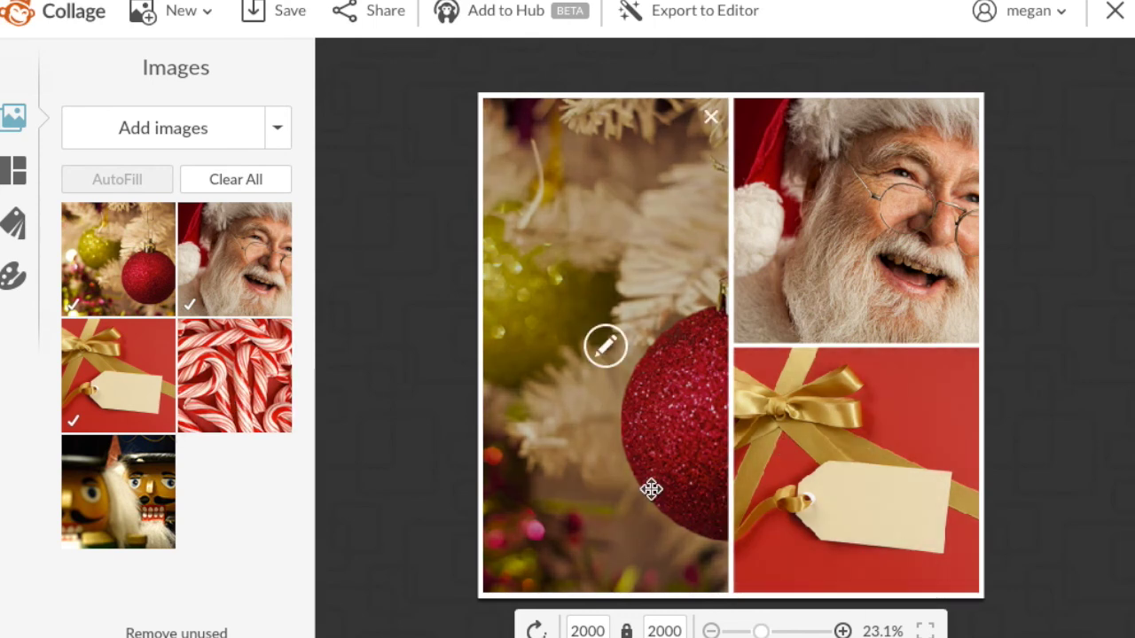
Reposition the Santa photo and the ornament photo inside their collage cells, bringing the green ornament into view in the tall cell
drag(853, 261, 921, 258)
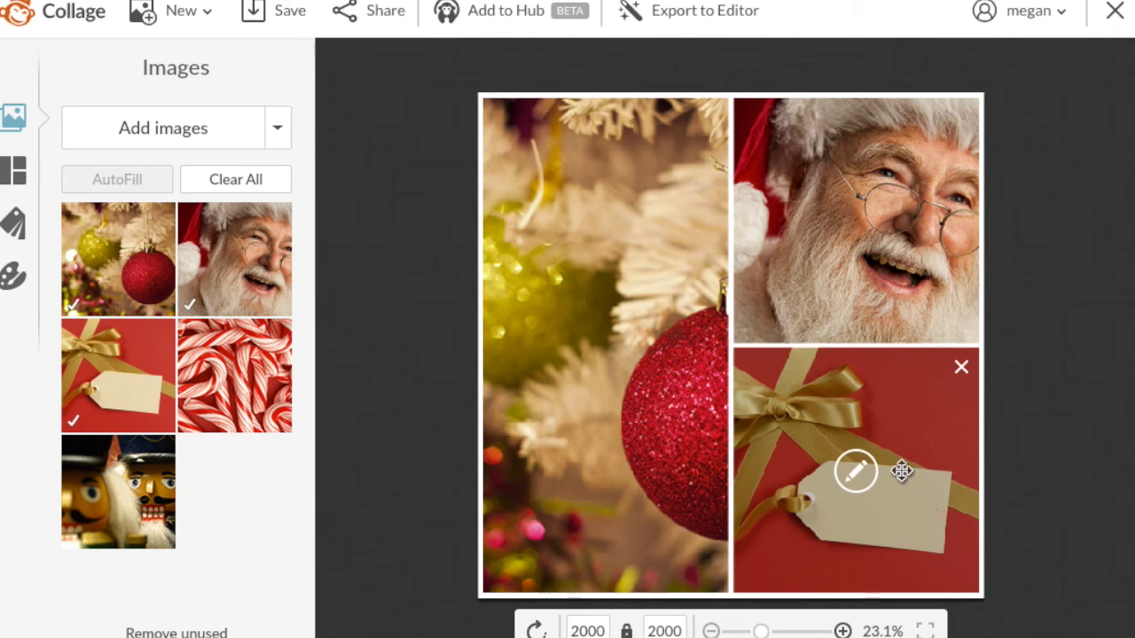
scroll(502, 362, up, 2)
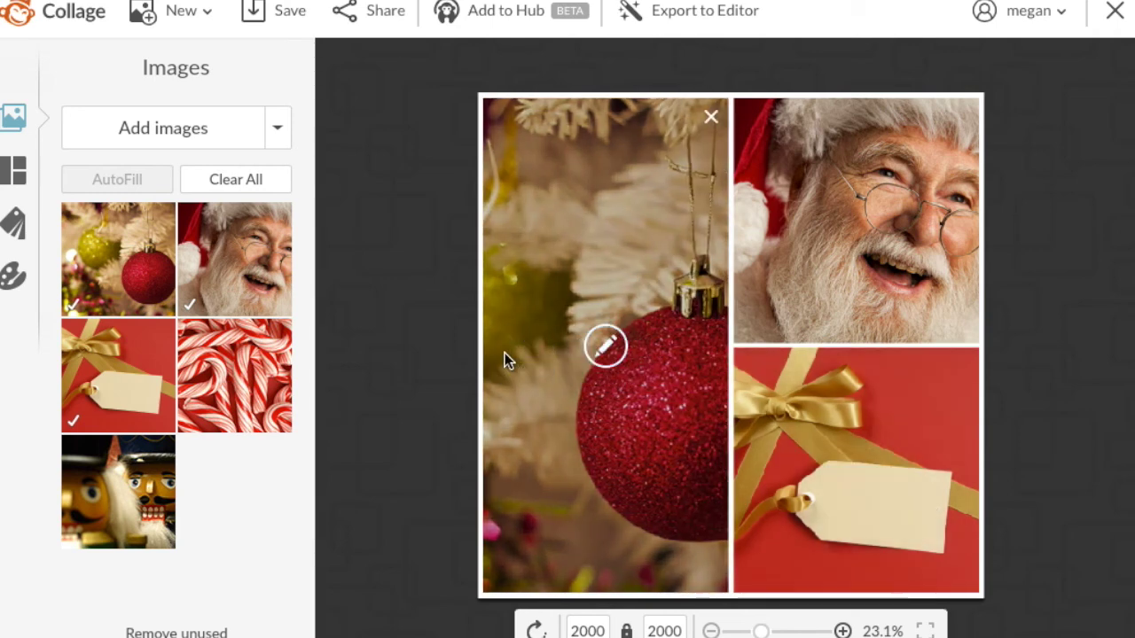
drag(547, 355, 678, 338)
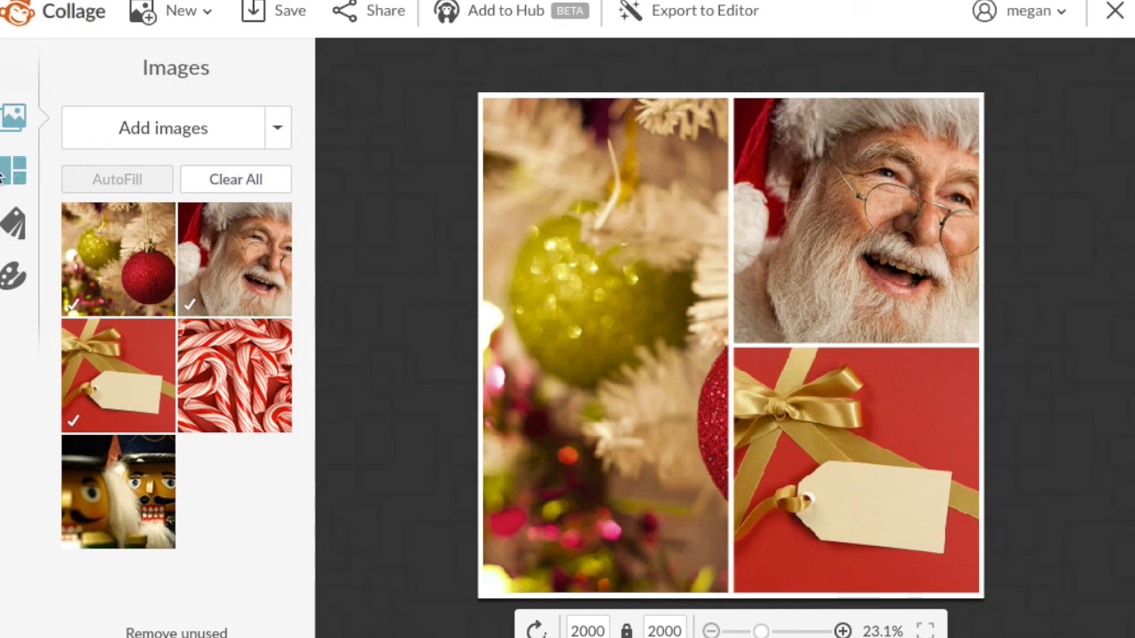
Add both portrait photos, Elle est Forte Prov 31.png, Precious-Gems.png and PicMonkey Square Blank.jpg from the A Pic Monkey folder to the images
click(187, 128)
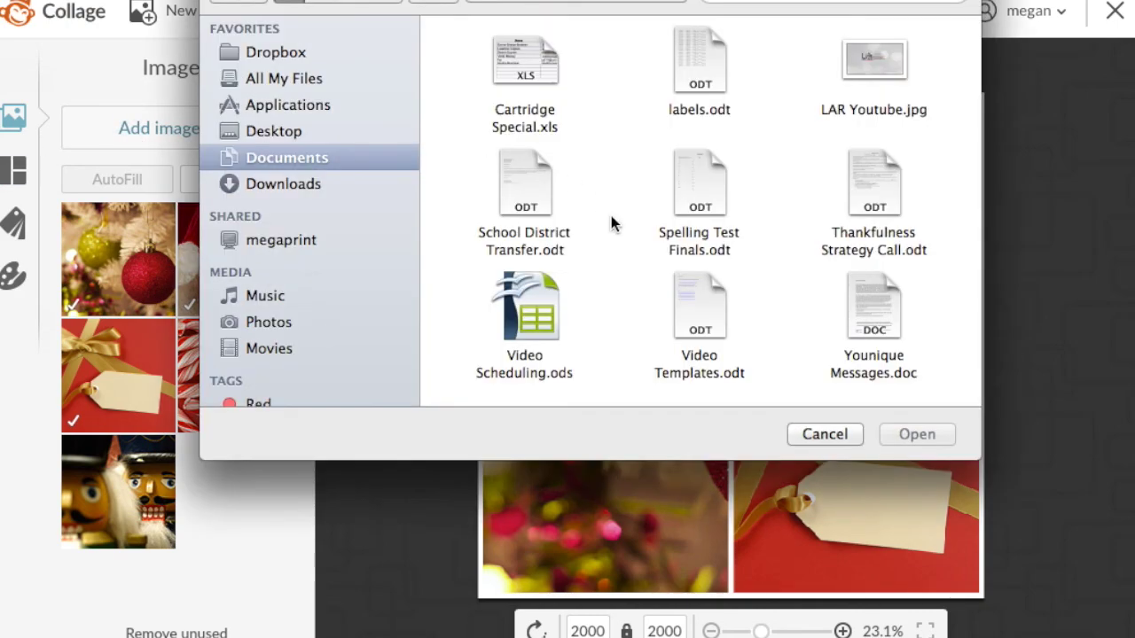
click(829, 442)
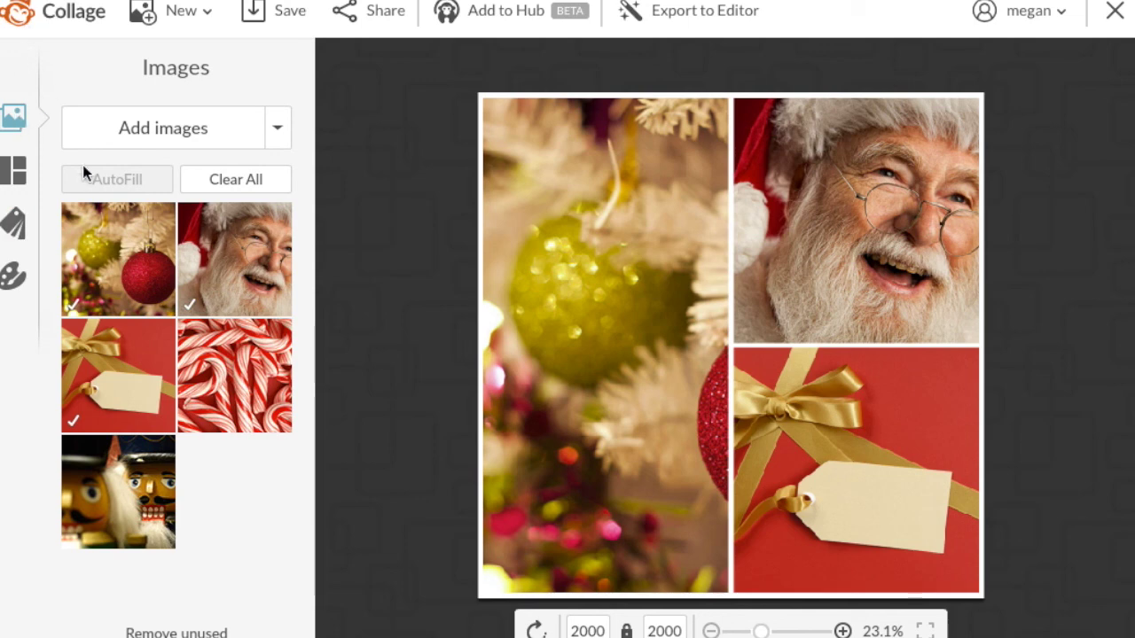
click(115, 128)
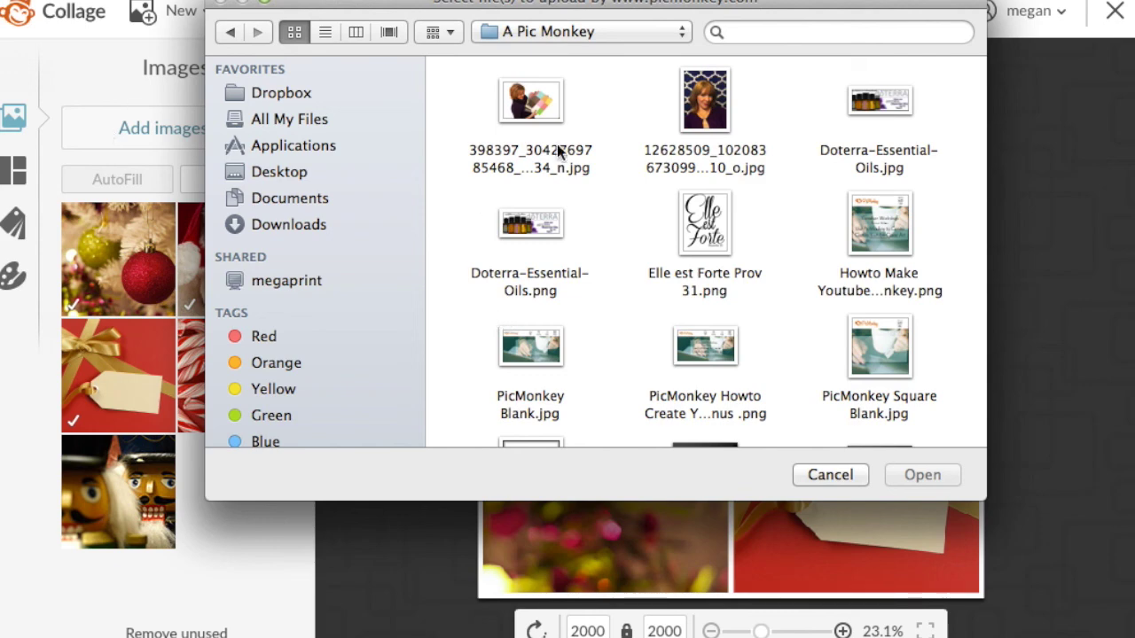
click(516, 73)
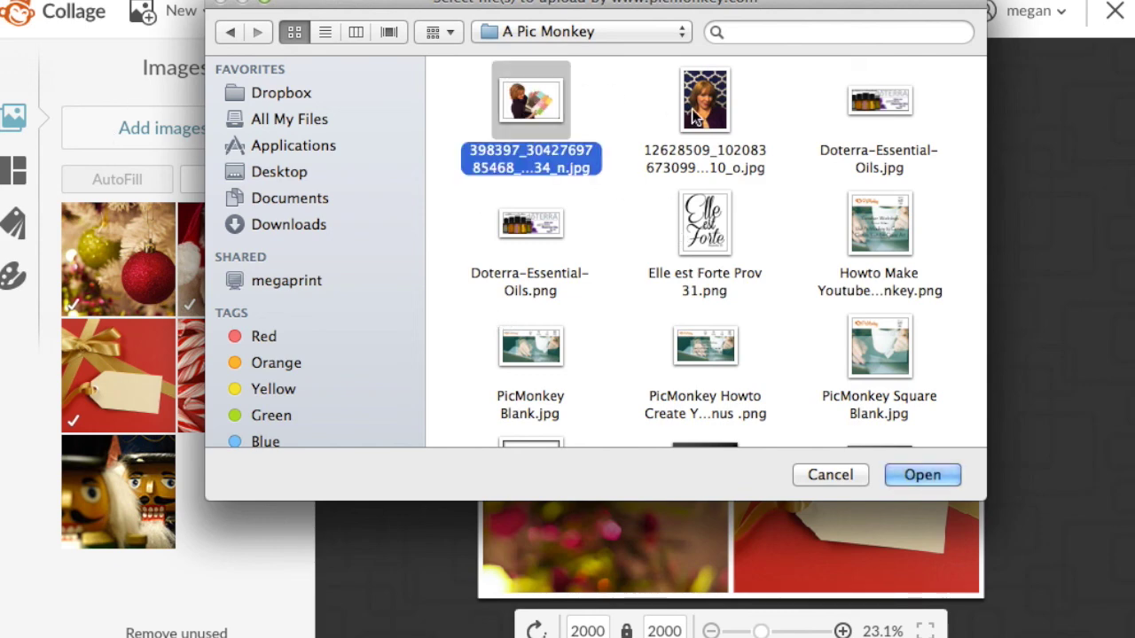
click(694, 118)
click(517, 115)
super+click(716, 102)
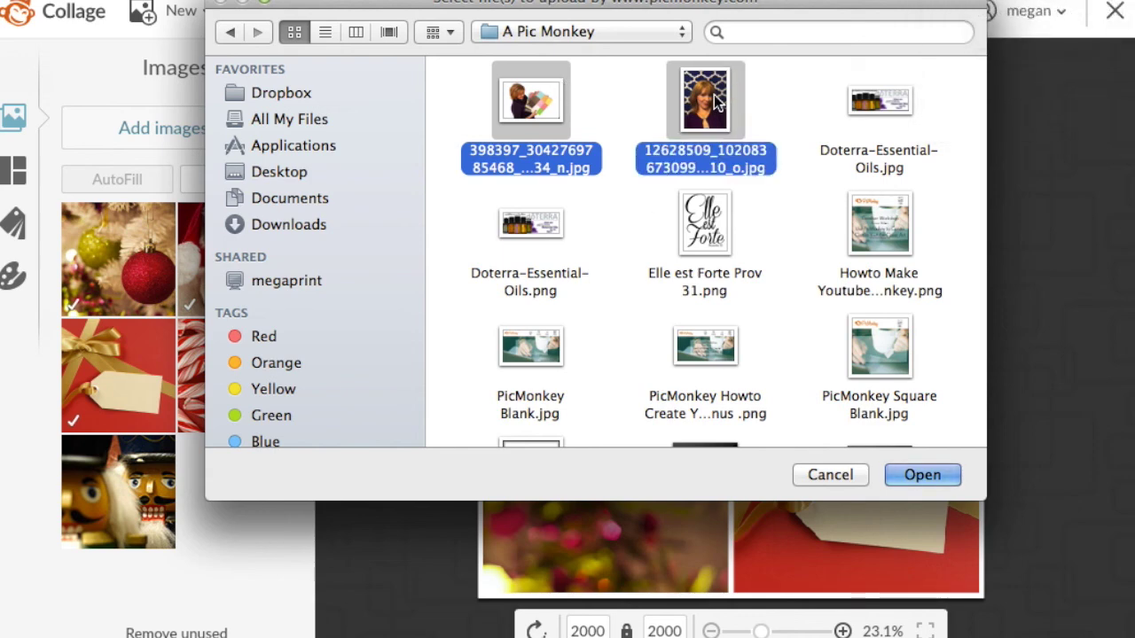
super+click(704, 222)
scroll(728, 331, down, 2)
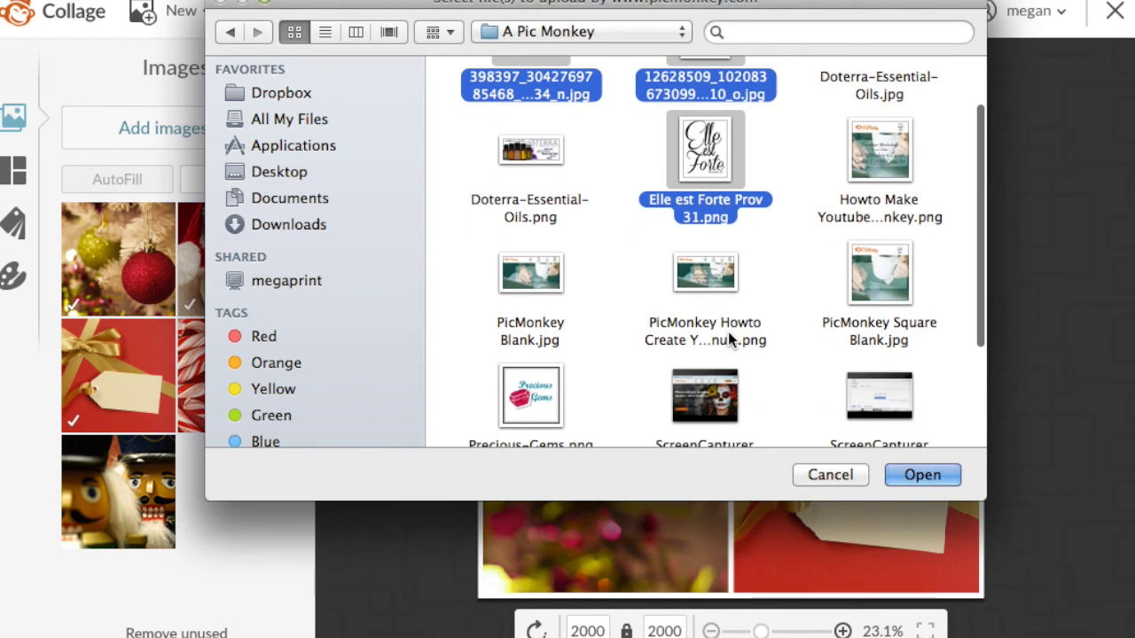
scroll(727, 332, down, 2)
super+click(530, 321)
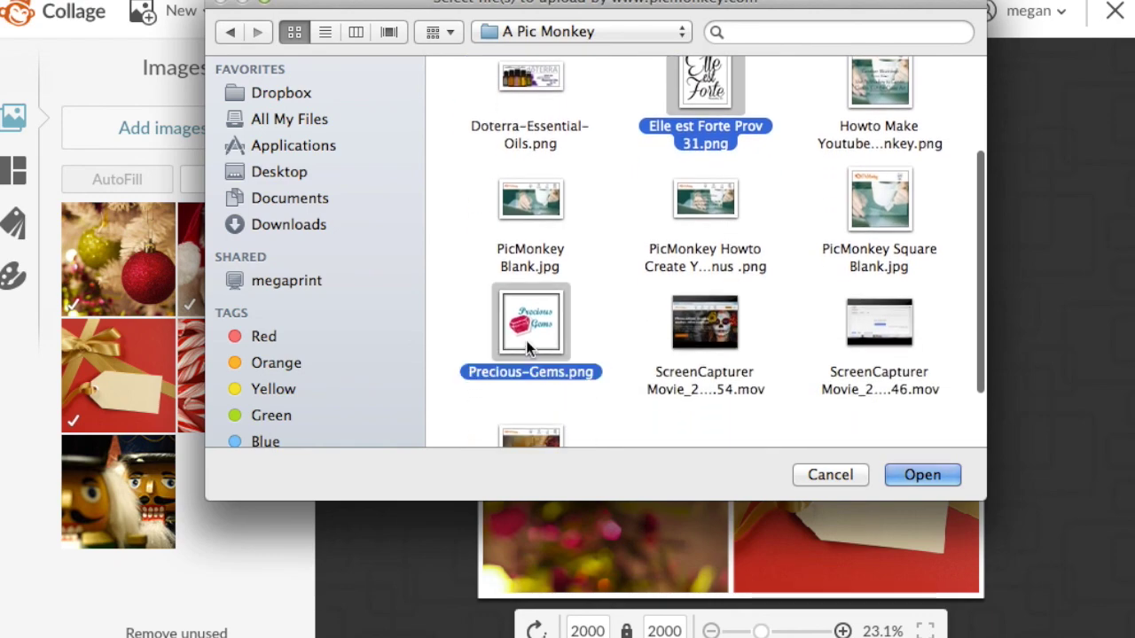
super+click(882, 186)
click(940, 480)
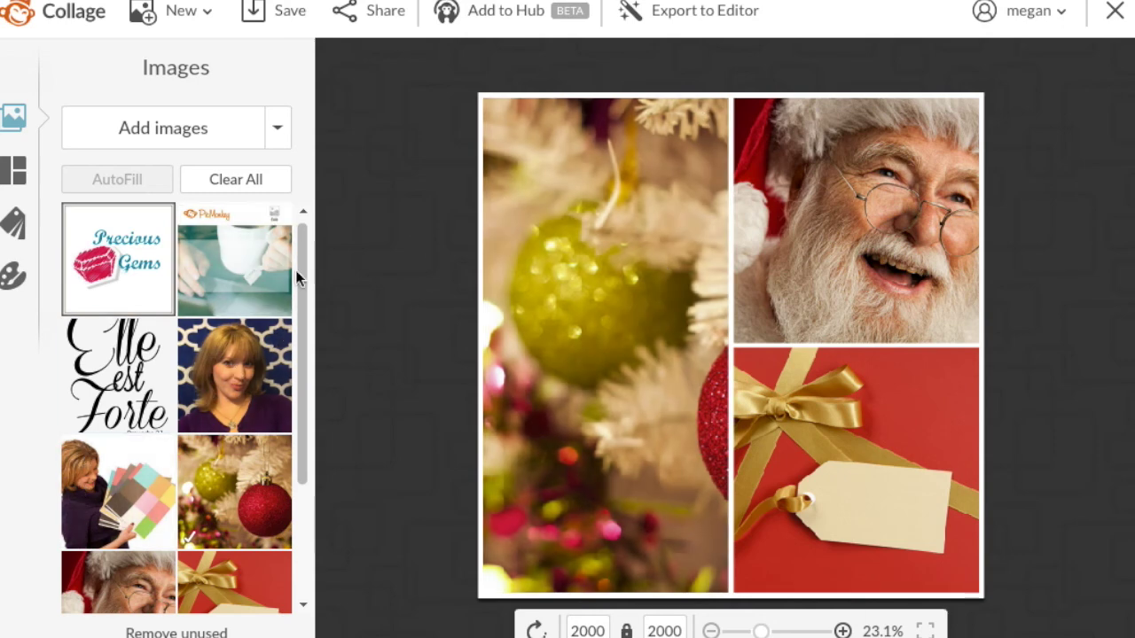
Replace the collage photos with the teacup image above, the blue-background portrait in the tall cell and the Precious Gems logo below
drag(237, 267, 868, 266)
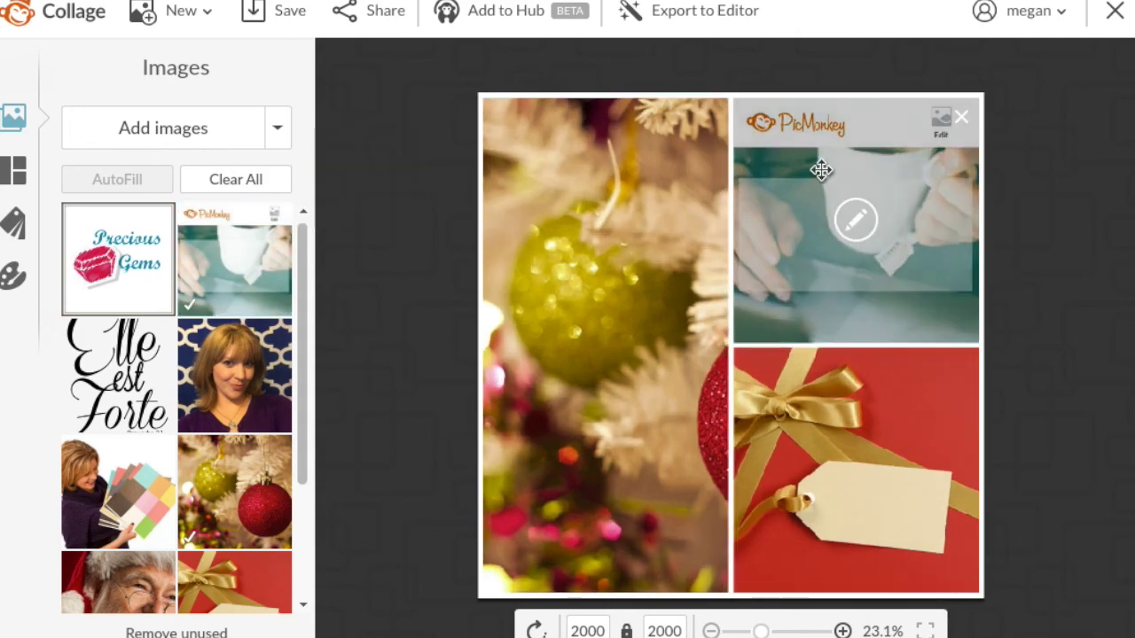
drag(219, 390, 585, 326)
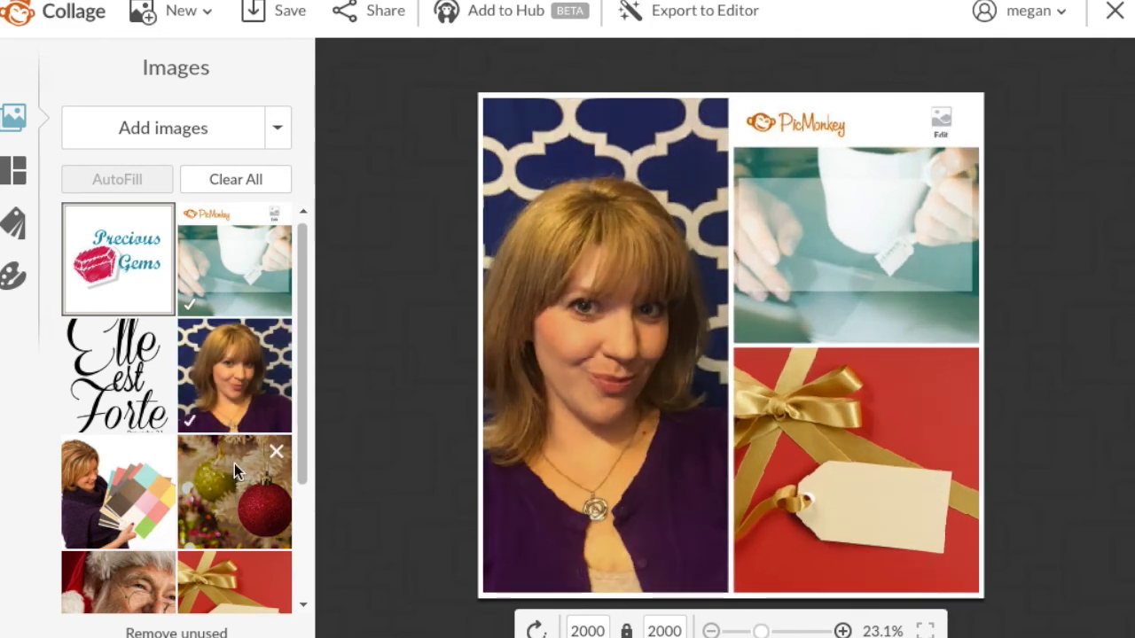
drag(120, 275, 833, 488)
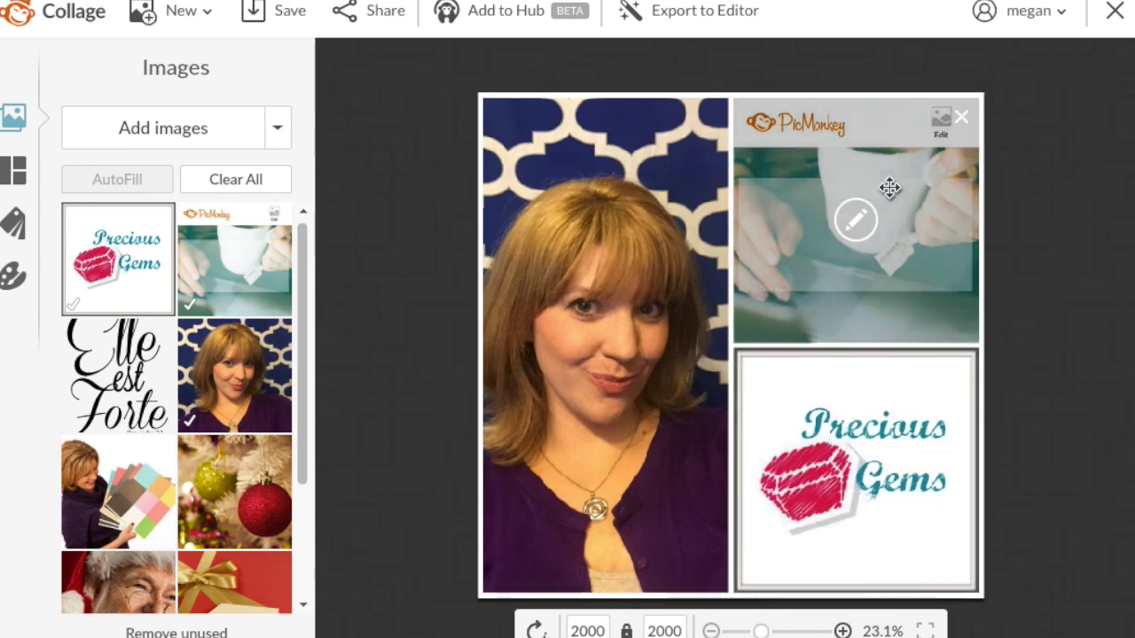
Reduce the teacup image to 106%, set its exposure to -35, and make it fill its cell
drag(889, 188, 892, 250)
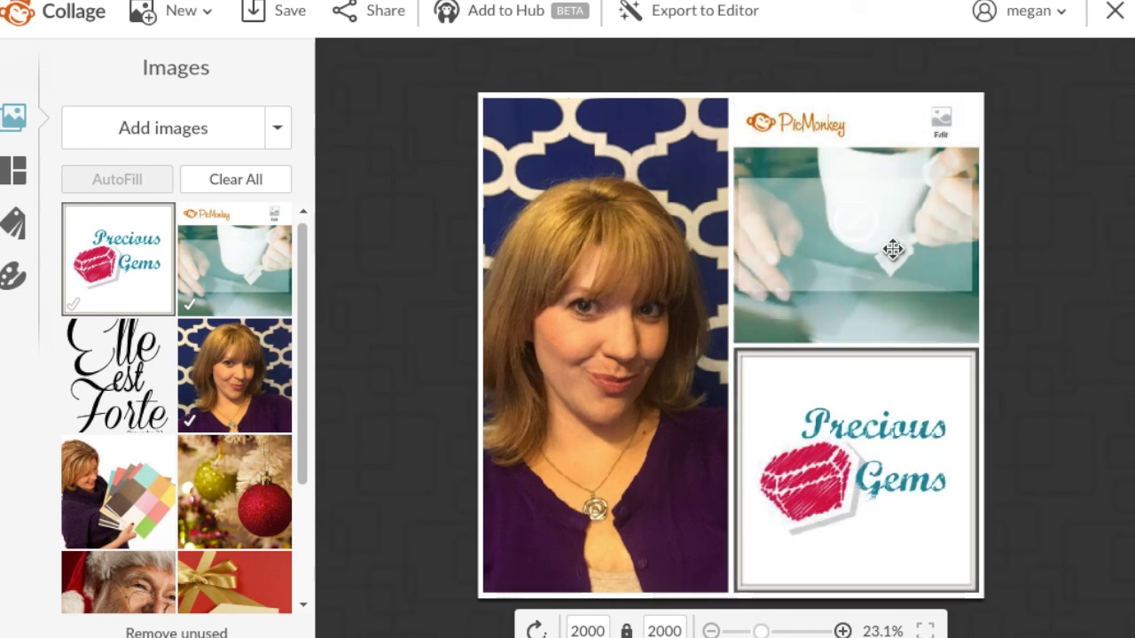
drag(892, 250, 891, 241)
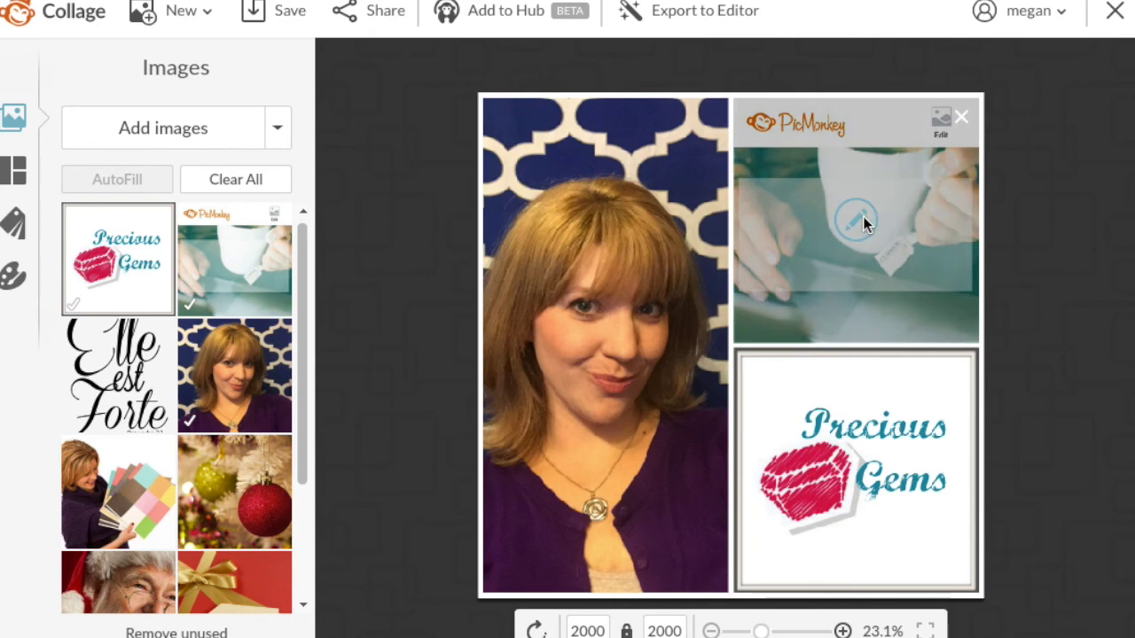
click(860, 226)
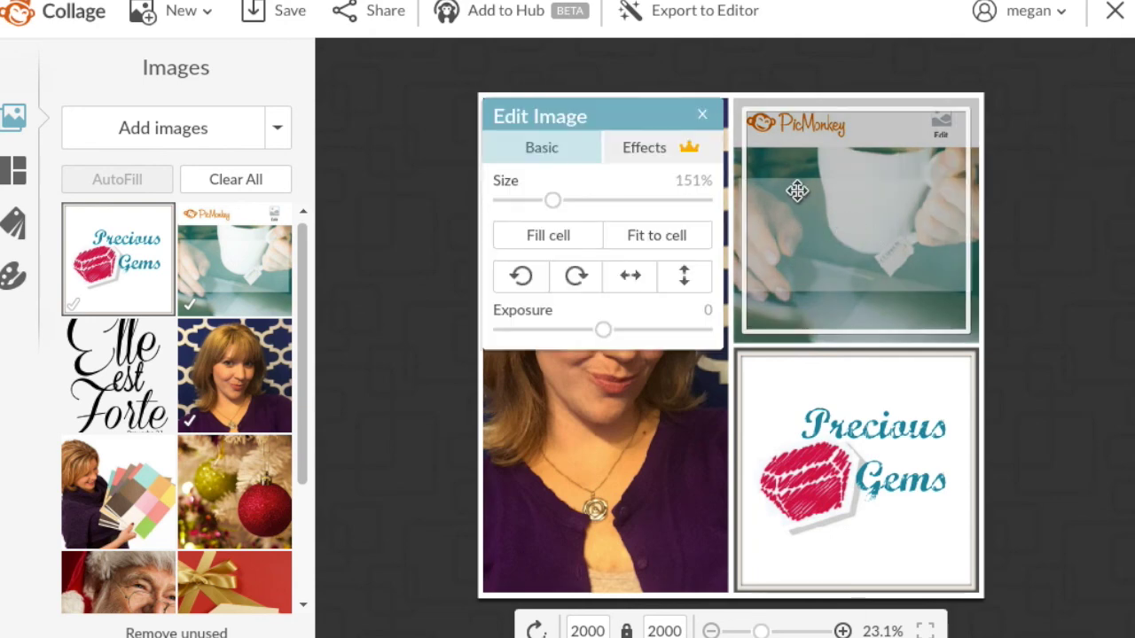
drag(552, 206, 507, 202)
drag(603, 329, 567, 330)
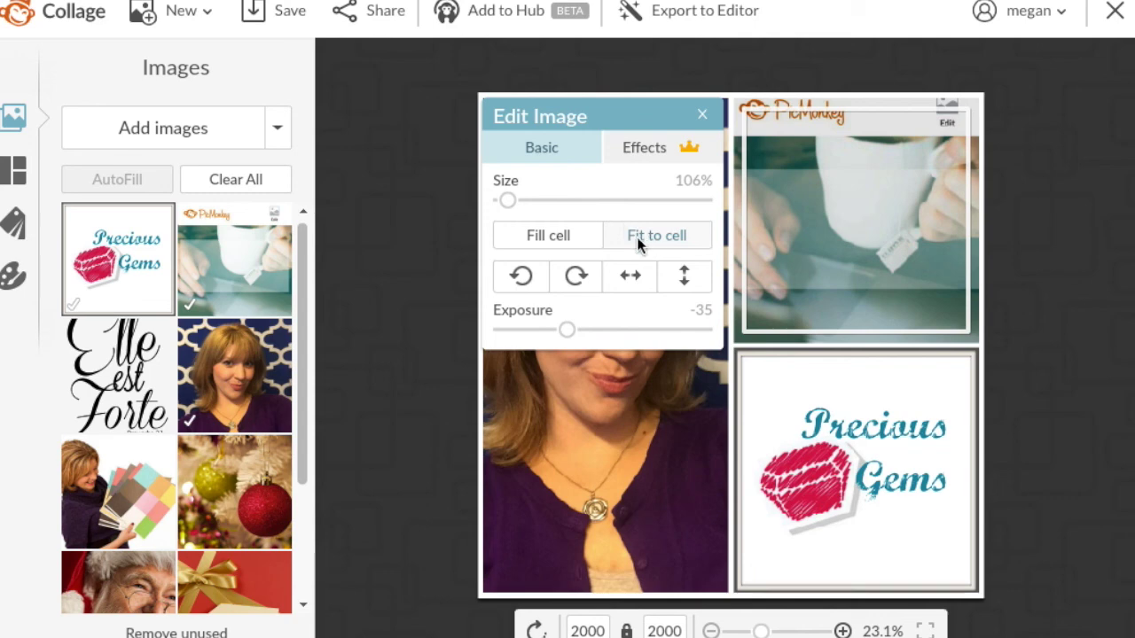
click(565, 236)
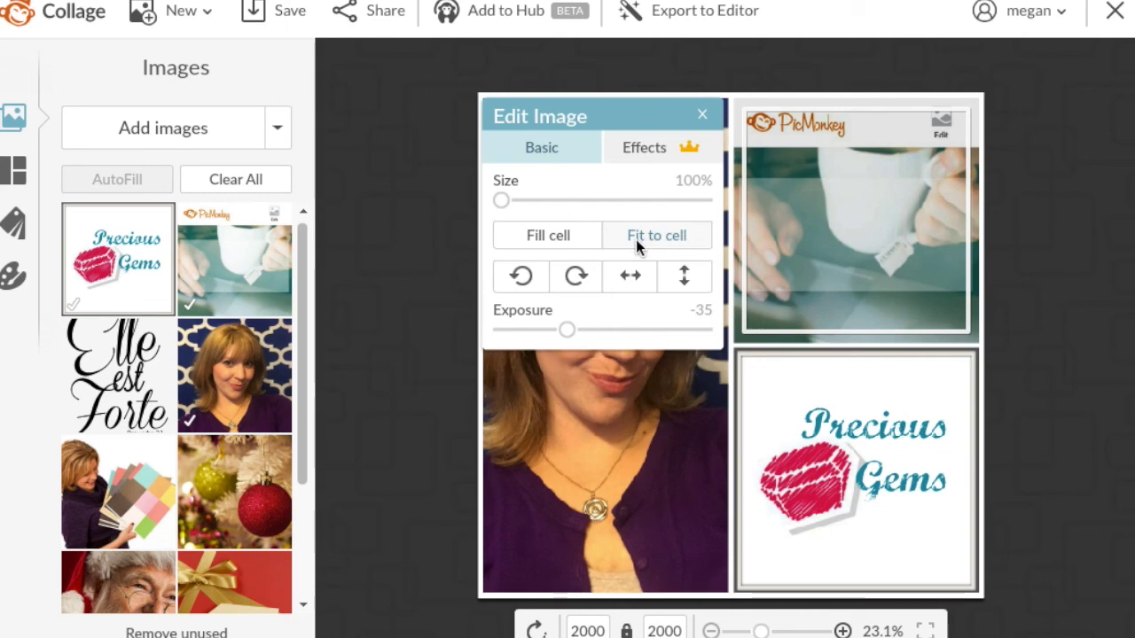
Enlarge the teacup image to 164%, reposition it within its cell, and reduce its size slightly
drag(498, 203, 566, 200)
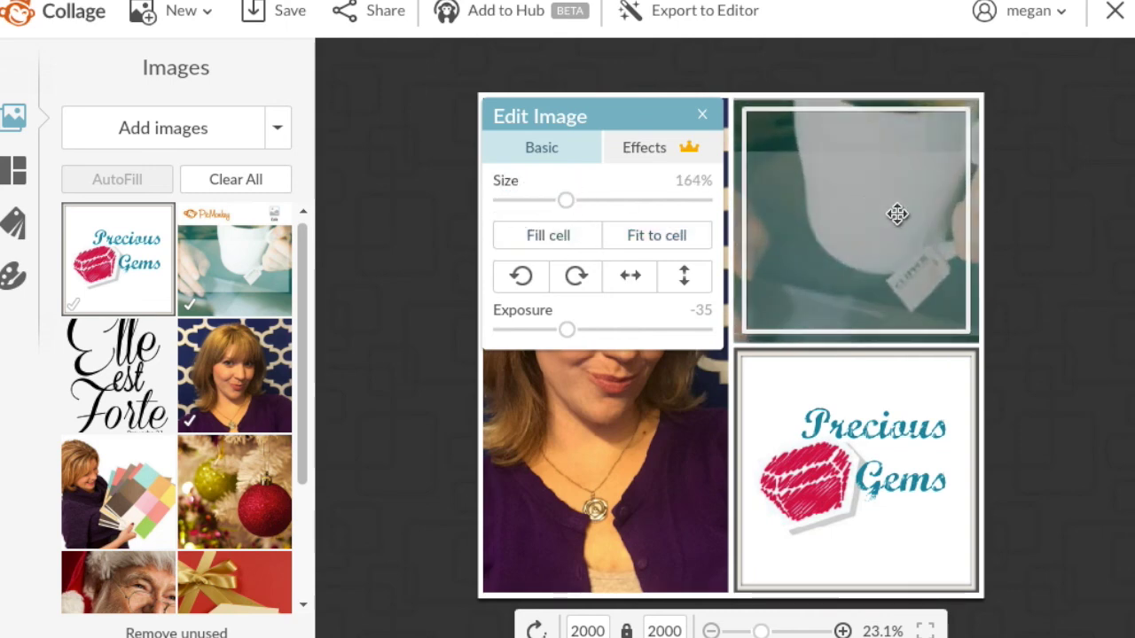
mouse_move(897, 209)
mouse_down()
mouse_move(894, 237)
mouse_move(892, 213)
mouse_up()
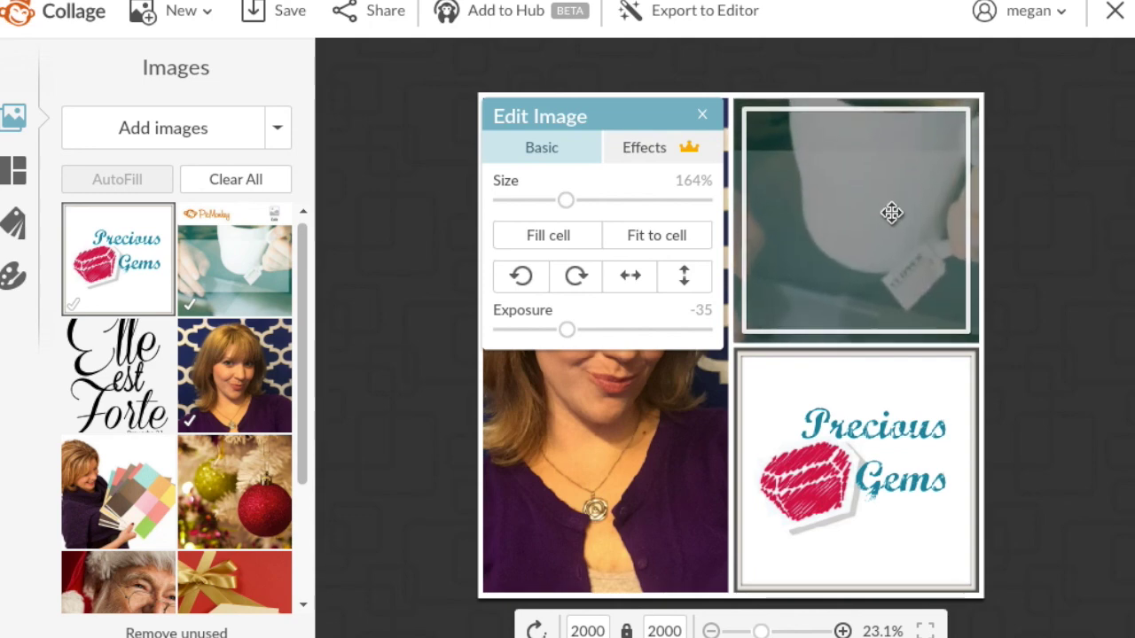
mouse_move(564, 199)
mouse_down()
mouse_move(529, 201)
mouse_move(554, 201)
mouse_up()
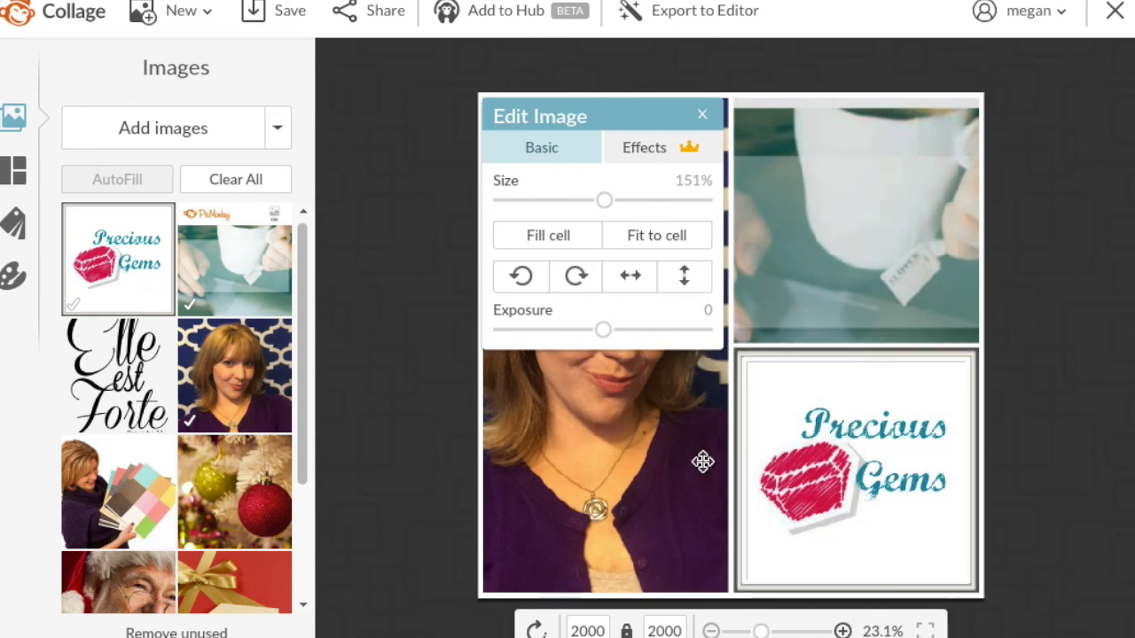
Reposition the portrait in the tall cell and resize it down to 146%
click(701, 458)
drag(701, 458, 680, 389)
click(417, 238)
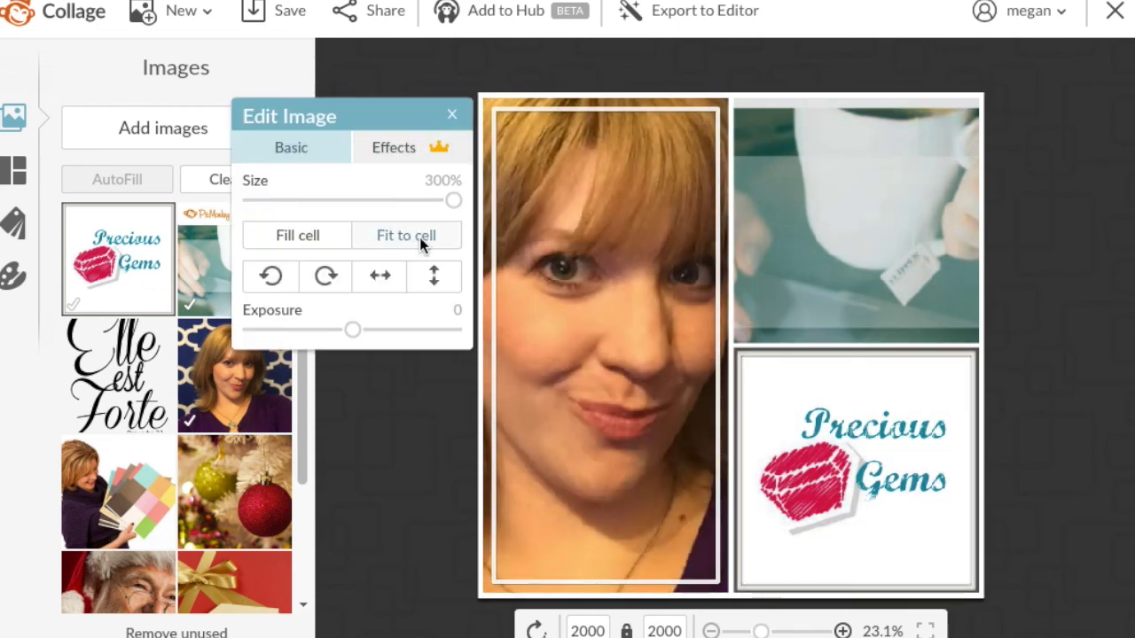
click(356, 201)
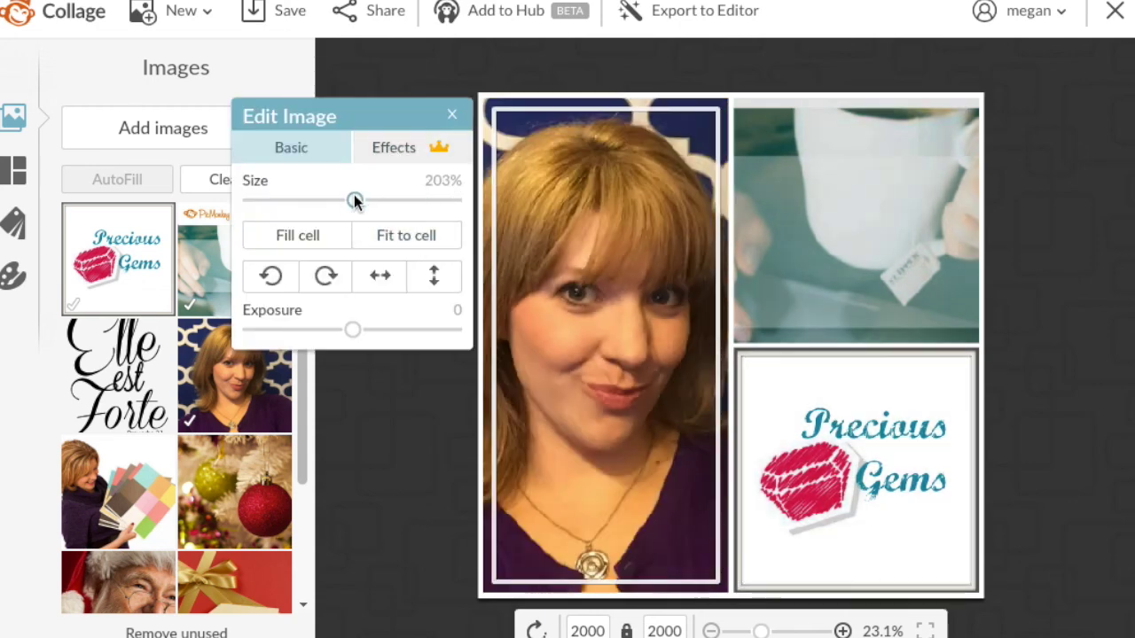
drag(352, 201, 298, 202)
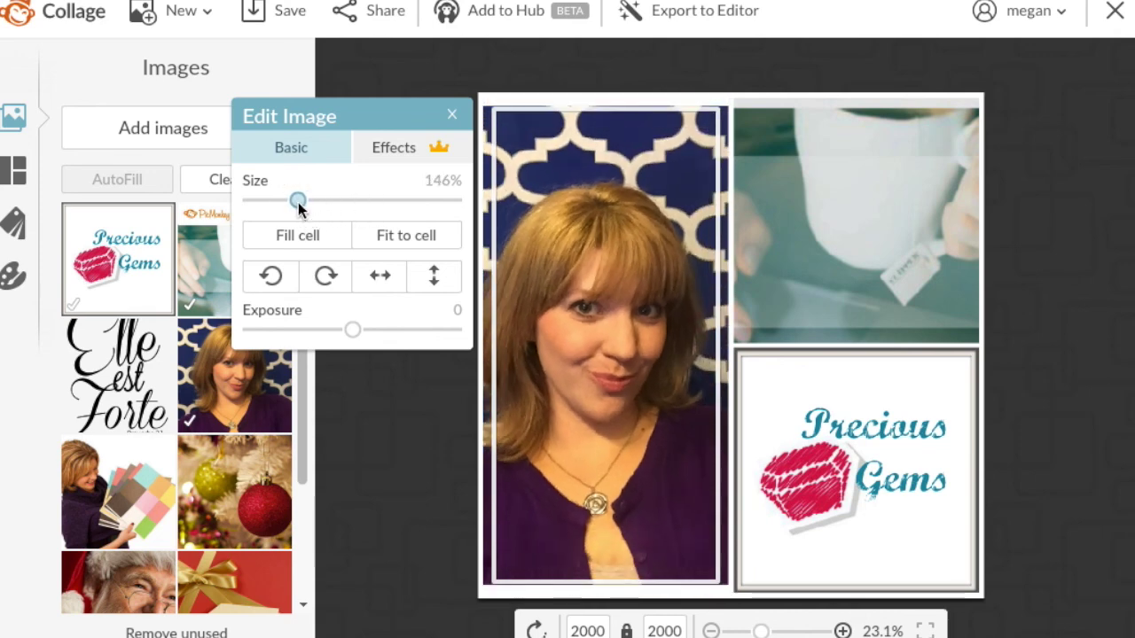
Try fitting the portrait to its cell, make it fill the cell instead, and shift it slightly sideways
click(310, 235)
click(395, 232)
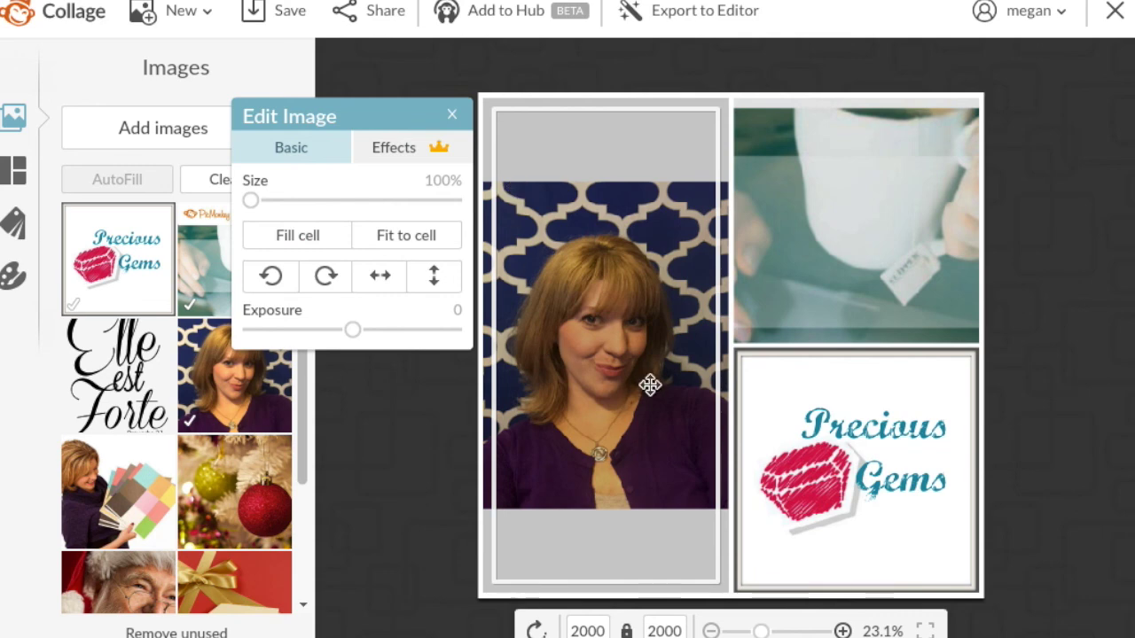
click(329, 245)
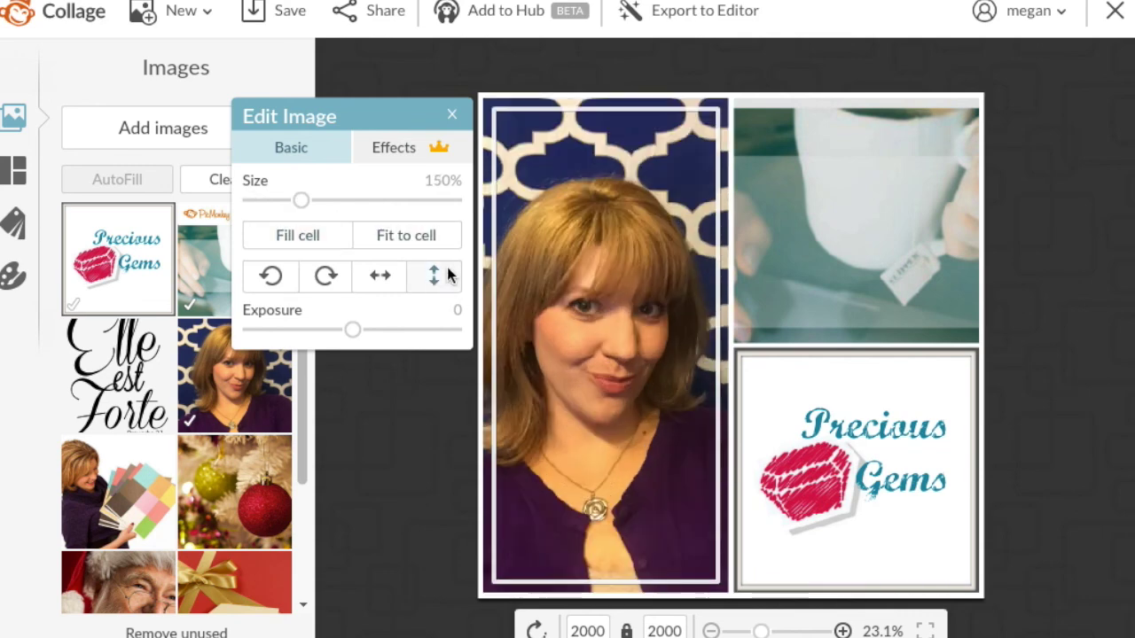
drag(611, 377, 622, 378)
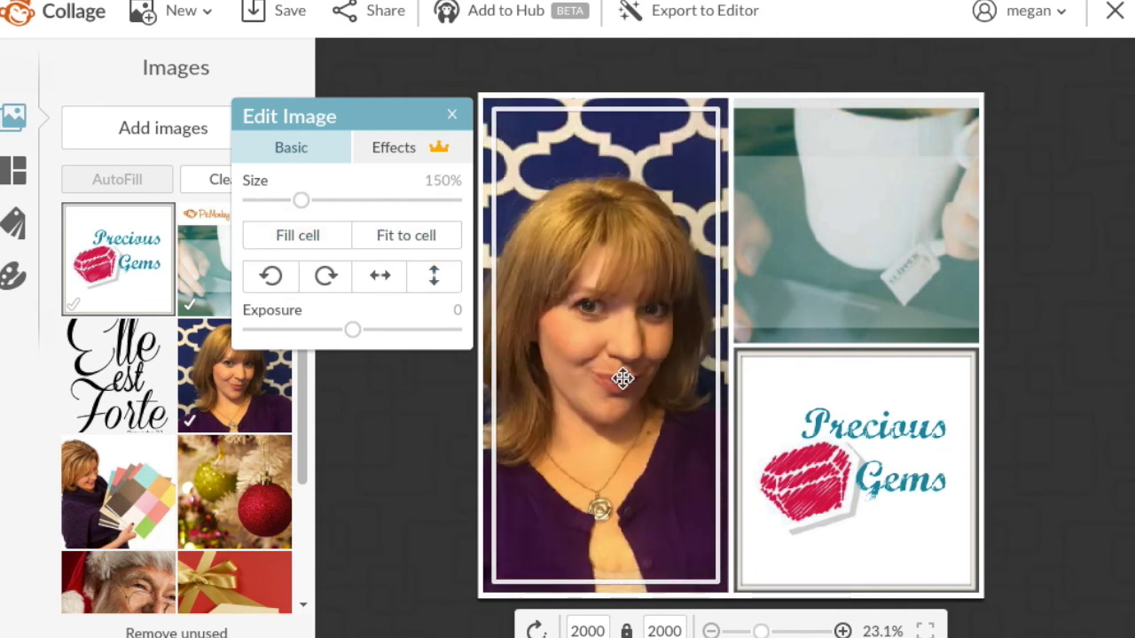
click(393, 465)
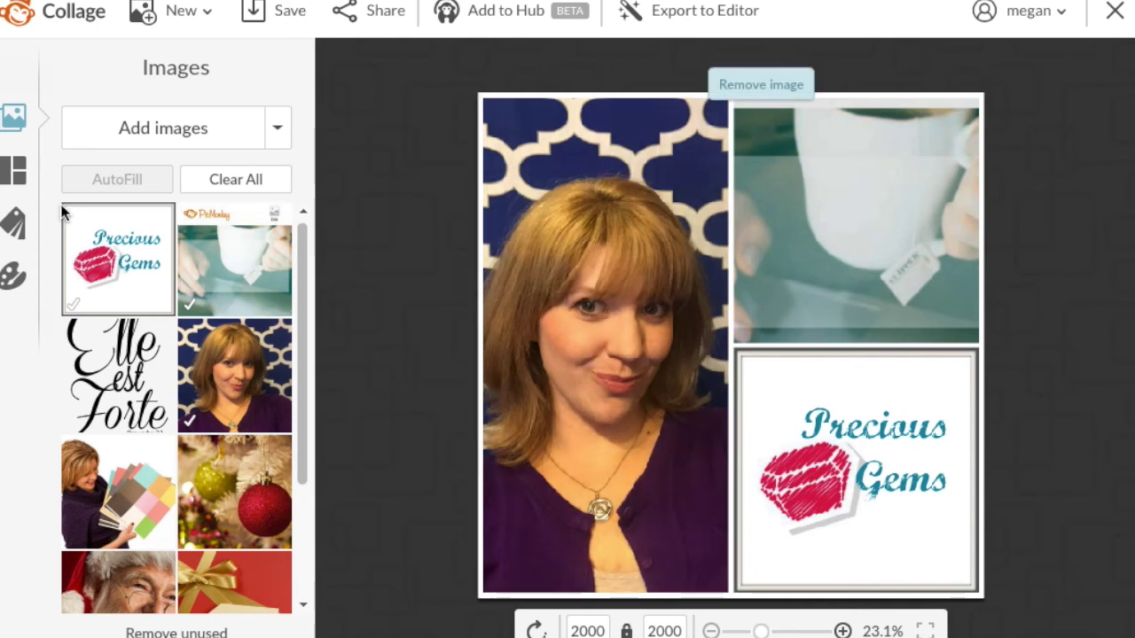
Start a custom create-your-own layout and replace its single image with the teacup image
click(5, 177)
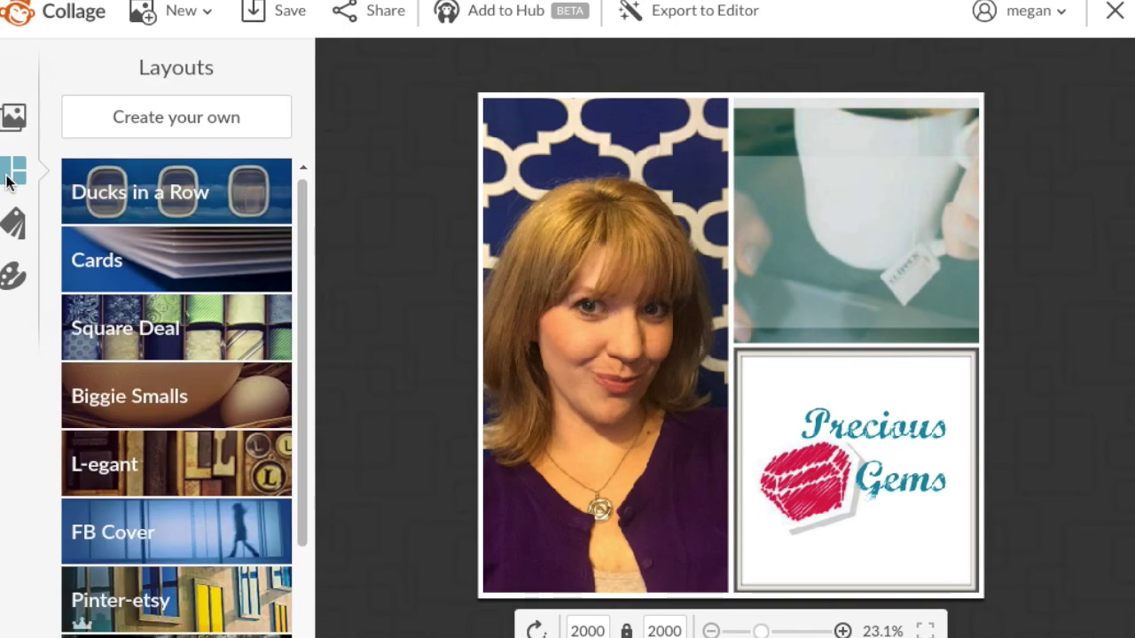
click(228, 116)
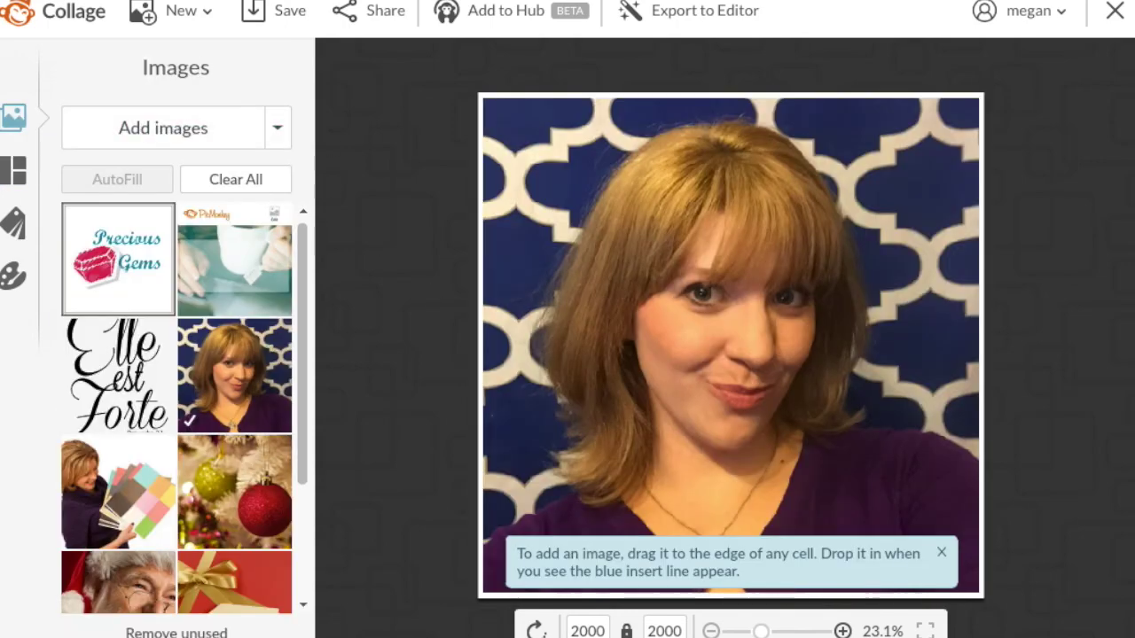
drag(248, 250, 884, 254)
drag(155, 256, 136, 307)
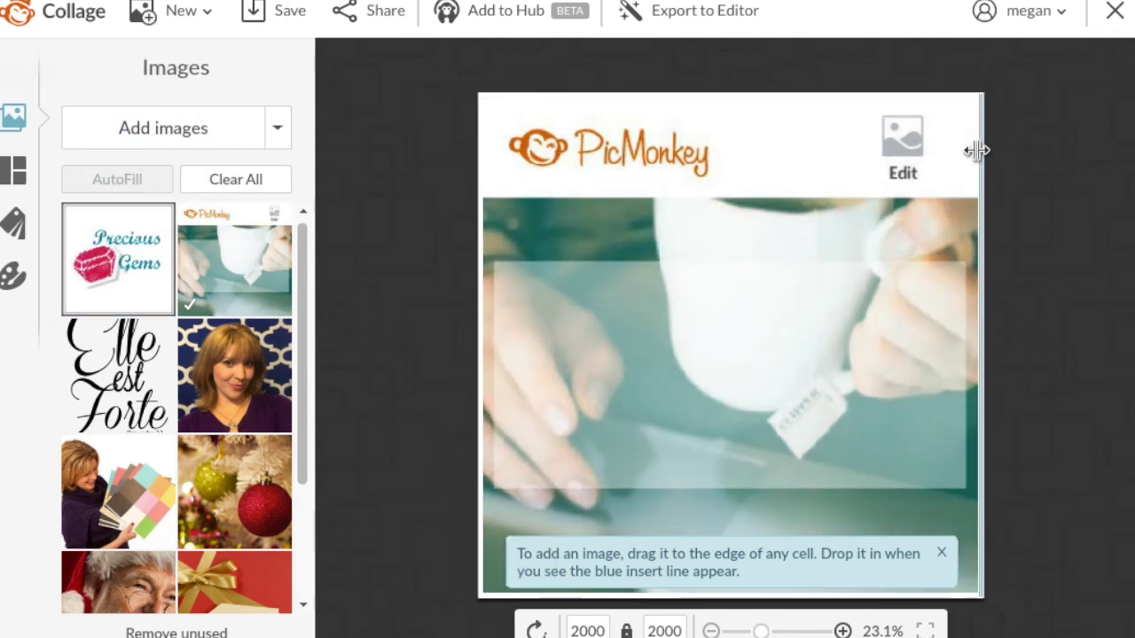
Narrow the collage canvas to a width of 649, then widen it to 2055
drag(976, 147, 810, 173)
drag(124, 268, 906, 217)
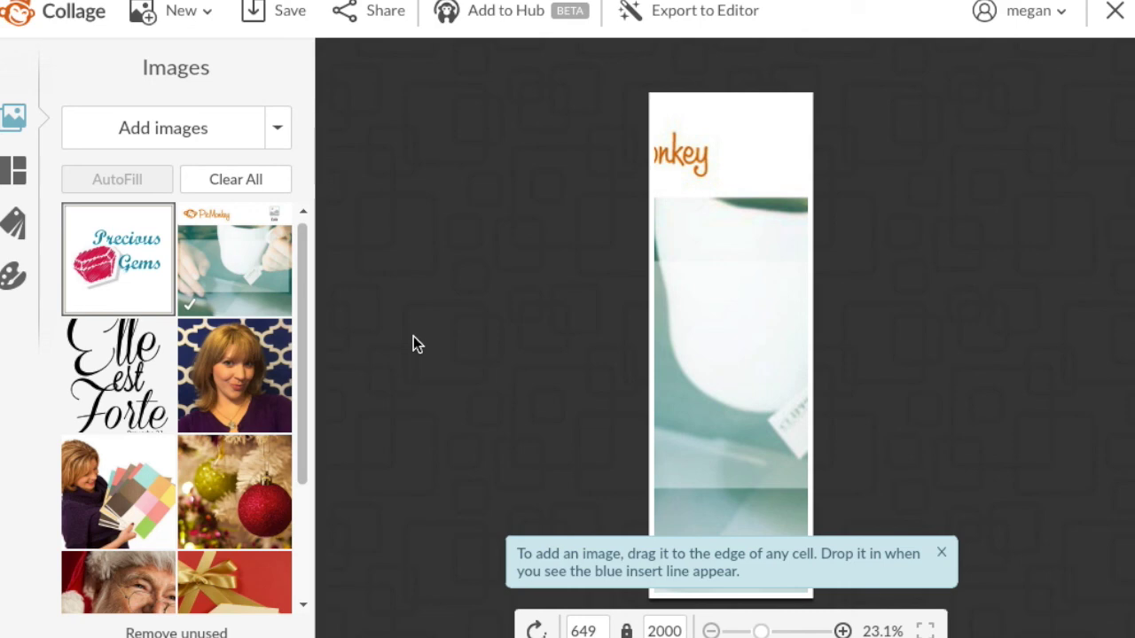
drag(812, 311, 991, 319)
Put the Precious Gems logo in the collage, widened to 2193, and insert the teacup image in a new cell above it
drag(98, 259, 560, 120)
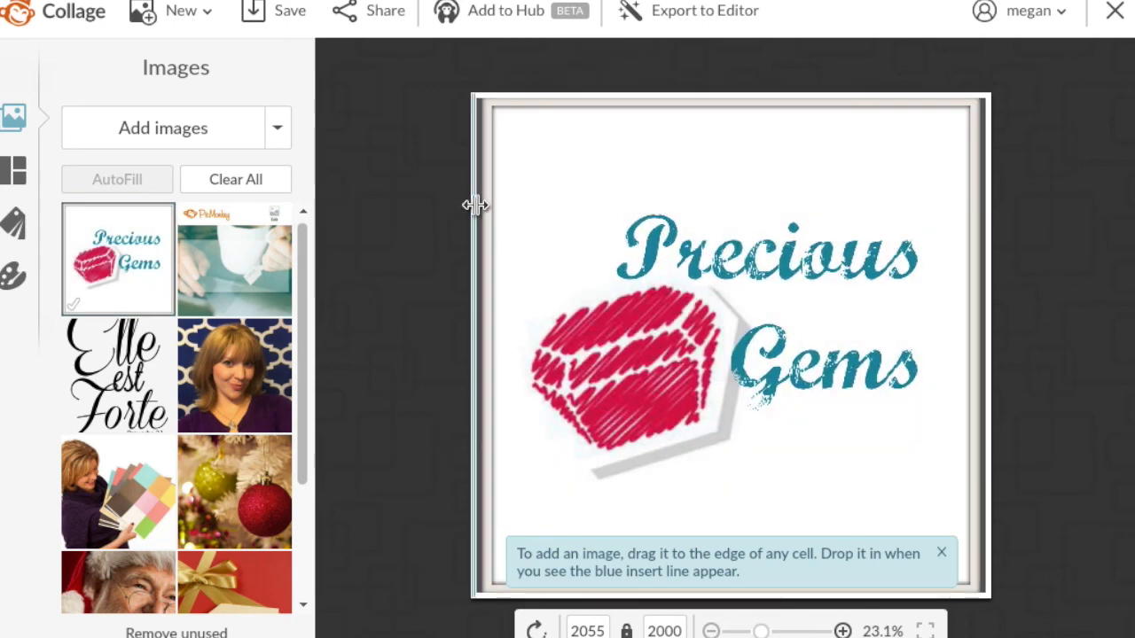
drag(474, 203, 494, 301)
drag(234, 266, 537, 112)
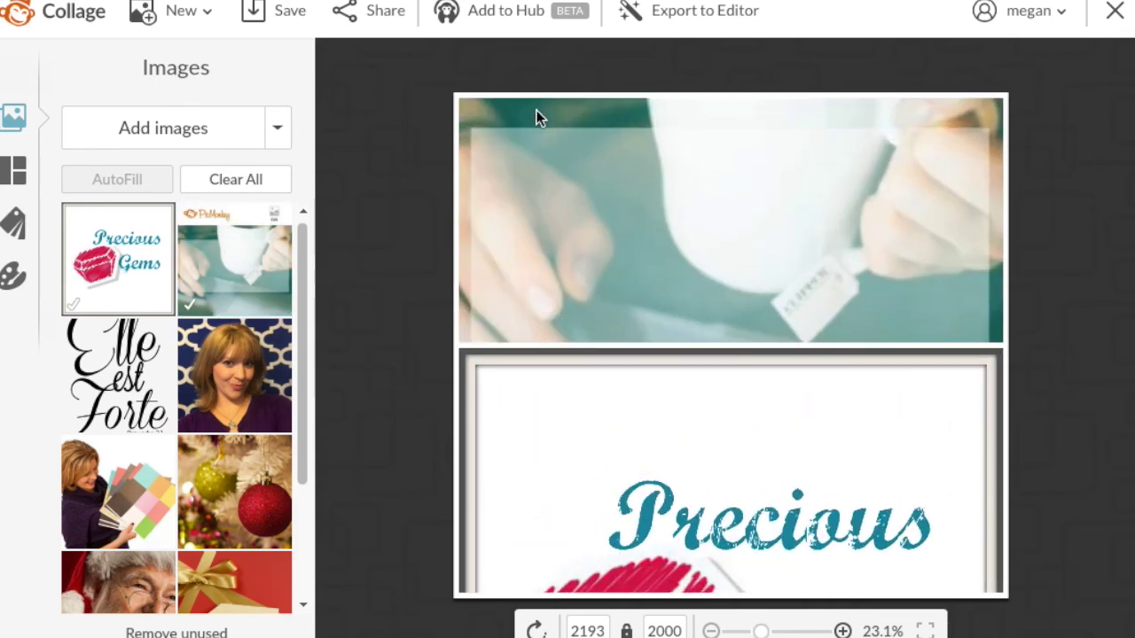
Add the Elle est Forte image beside the teacup and the portrait beside the logo, and clear all images from the collage
drag(124, 368, 471, 254)
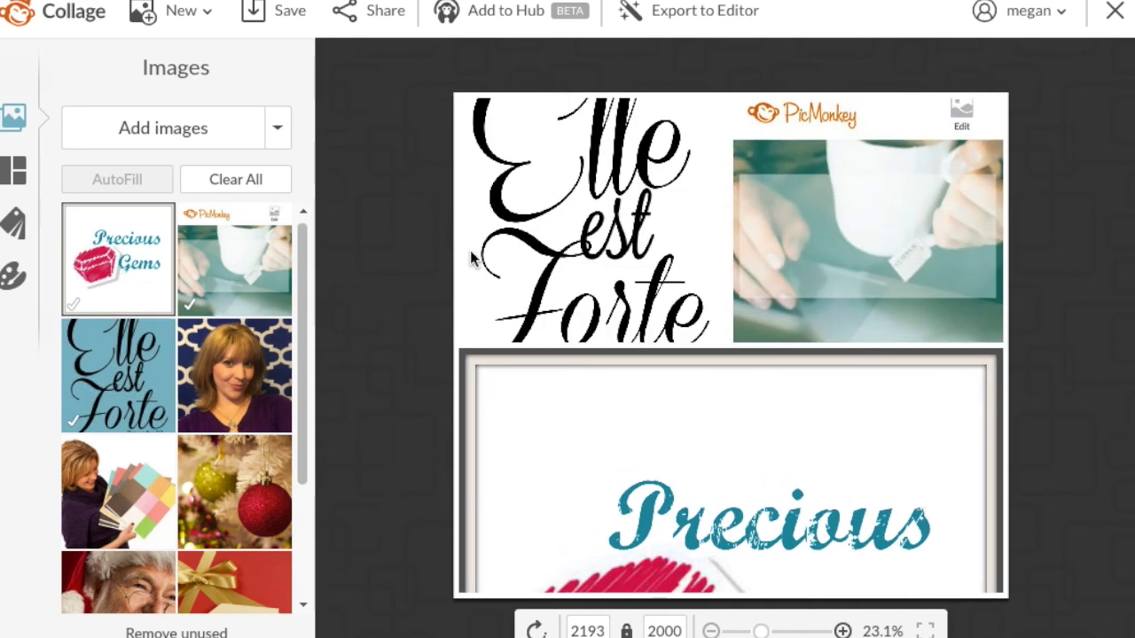
drag(220, 350, 990, 495)
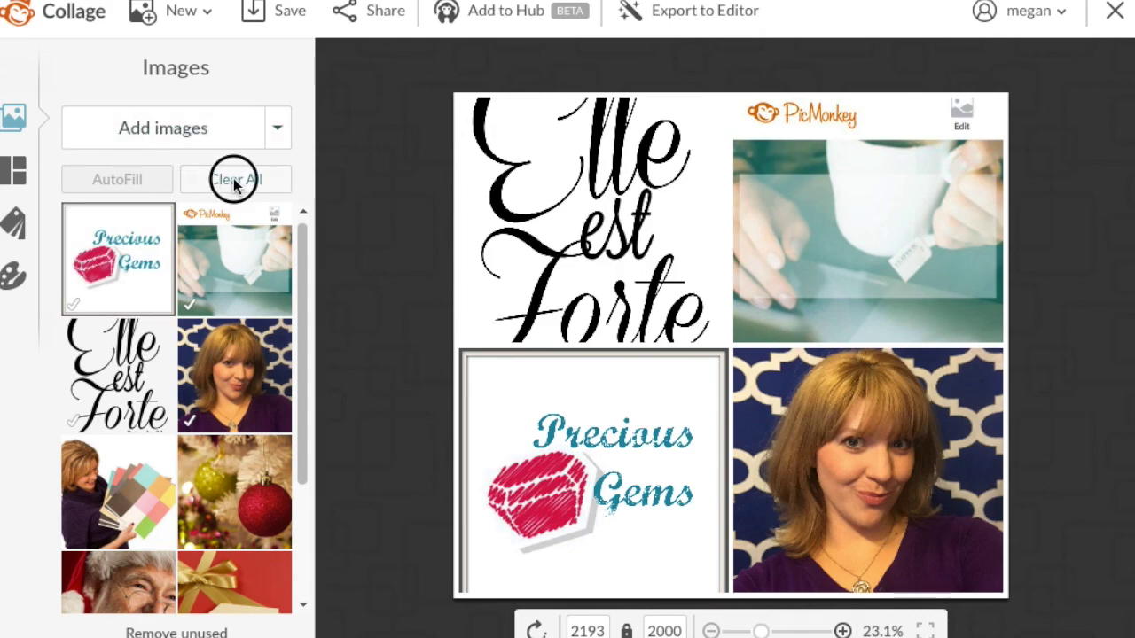
click(233, 178)
Try the Ducks in a Row layouts with two, three, four and five cells, finishing on the four-cell row
click(13, 170)
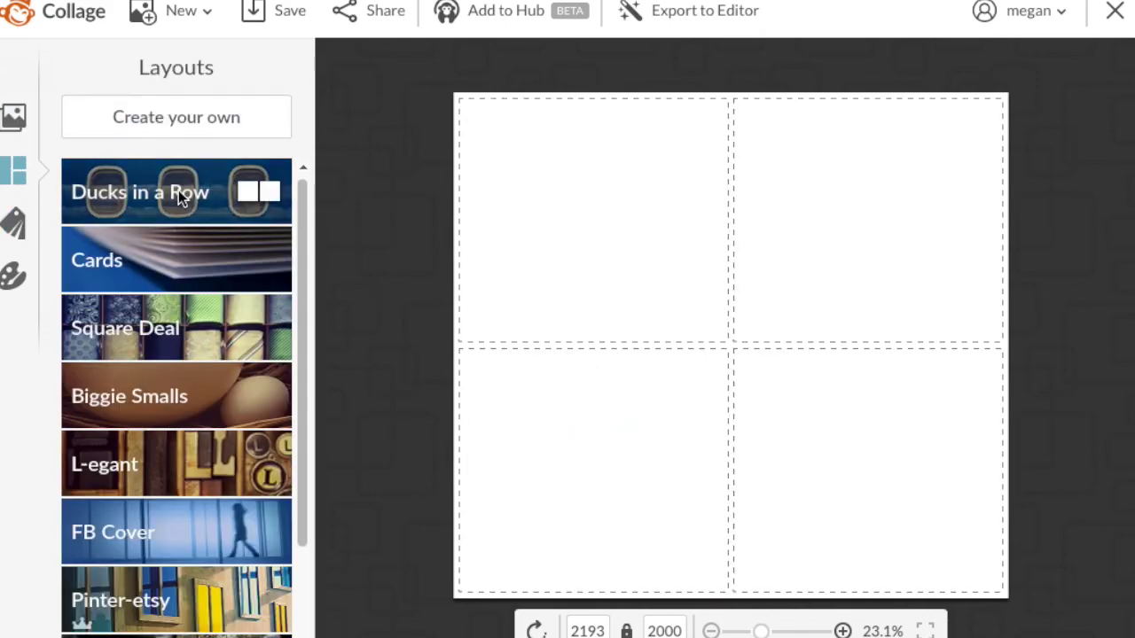
click(180, 195)
click(197, 257)
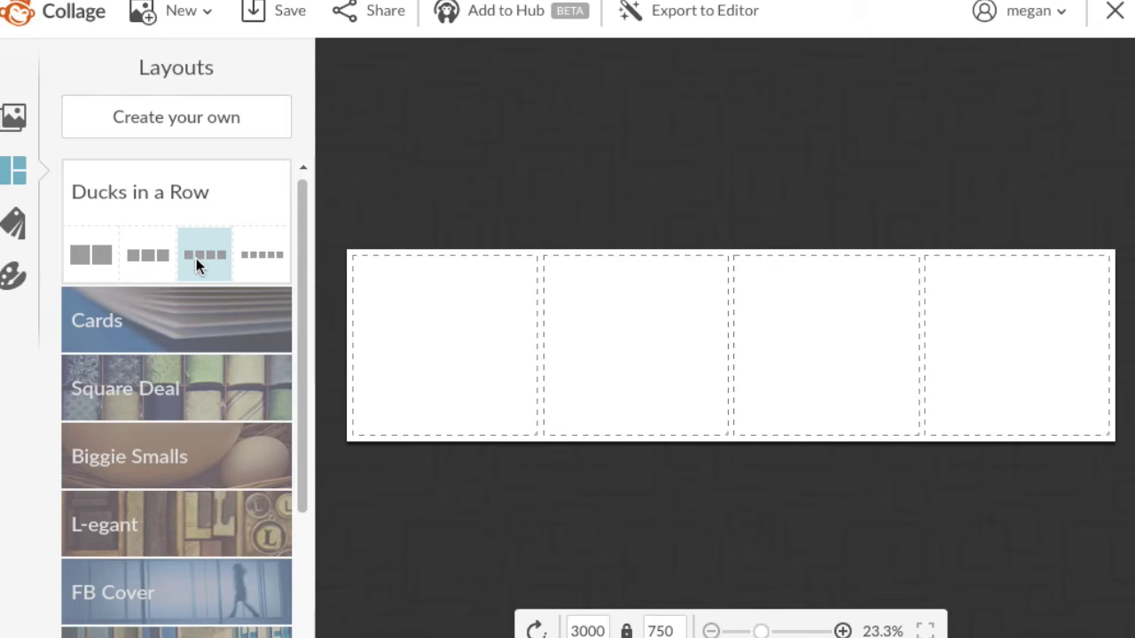
click(79, 253)
click(149, 258)
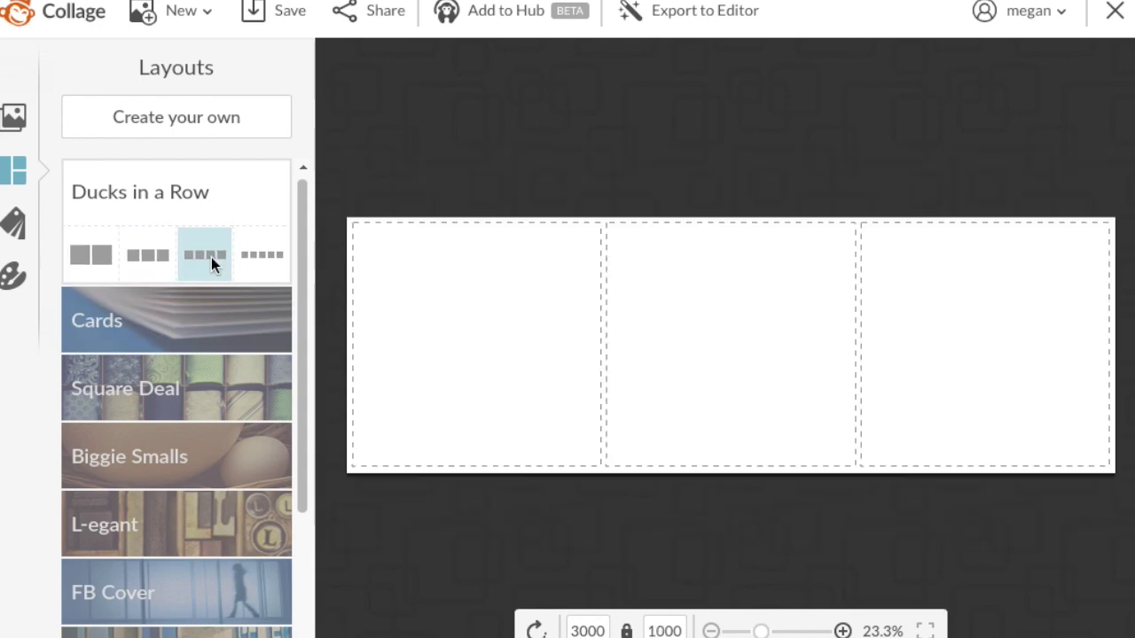
click(266, 255)
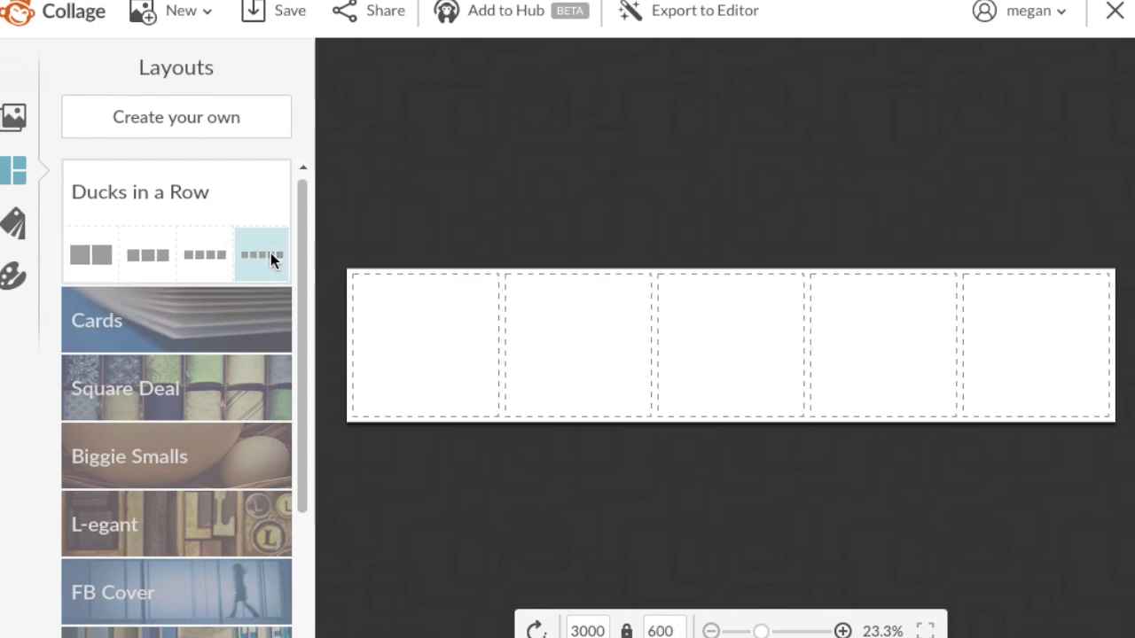
click(183, 271)
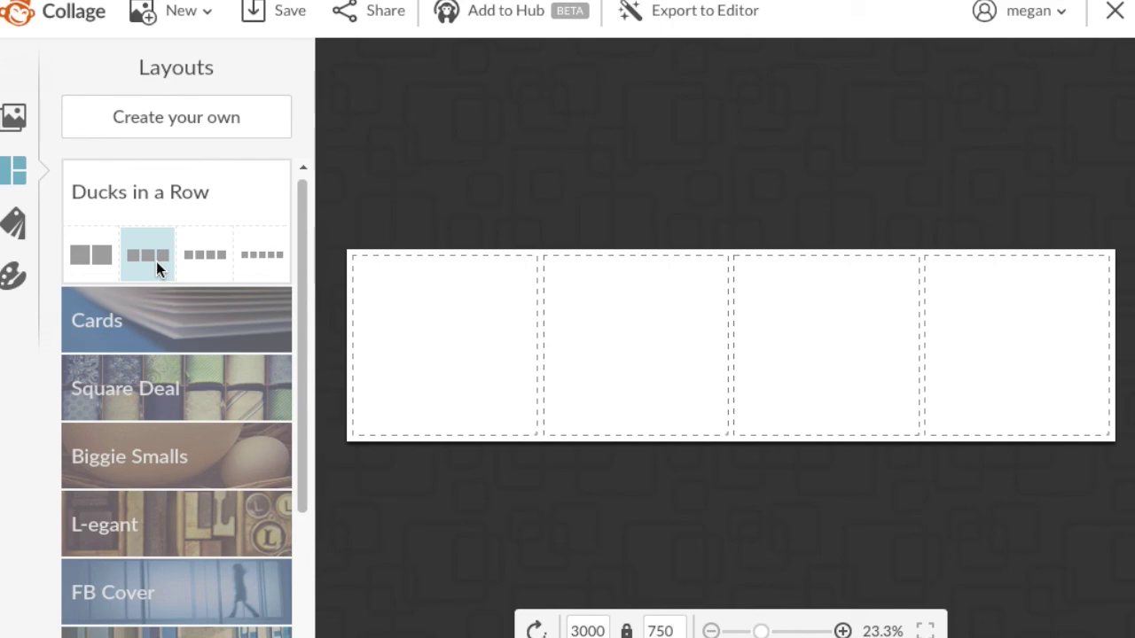
Try the Square Deal layouts from the 2×2 to the 5×5 grid, finishing on the 3×3 grid
click(196, 379)
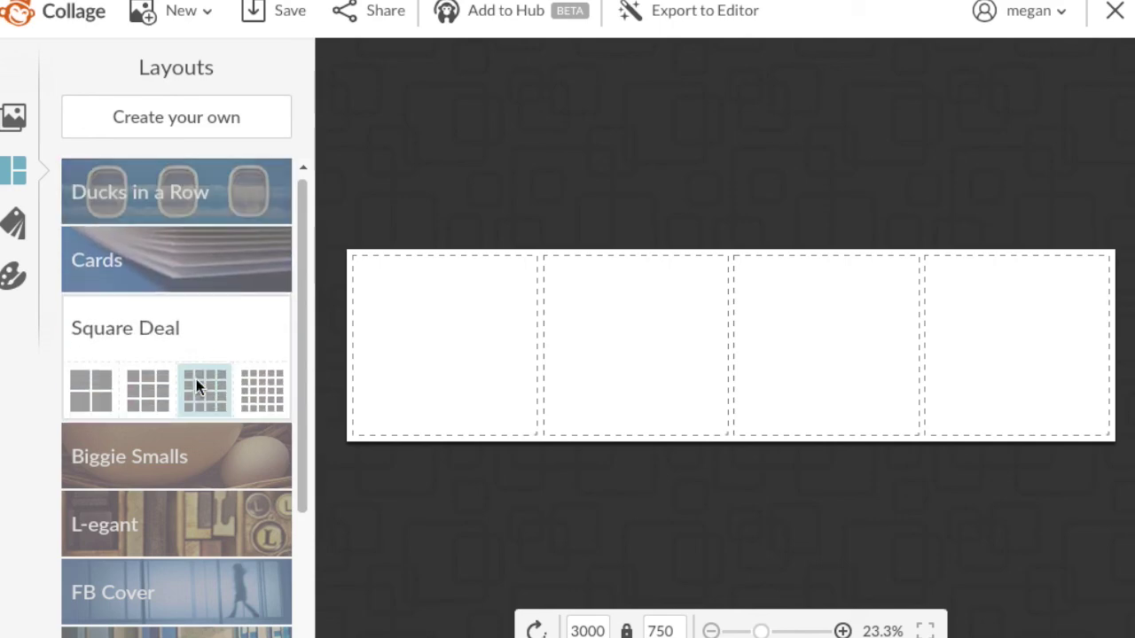
click(96, 401)
click(146, 398)
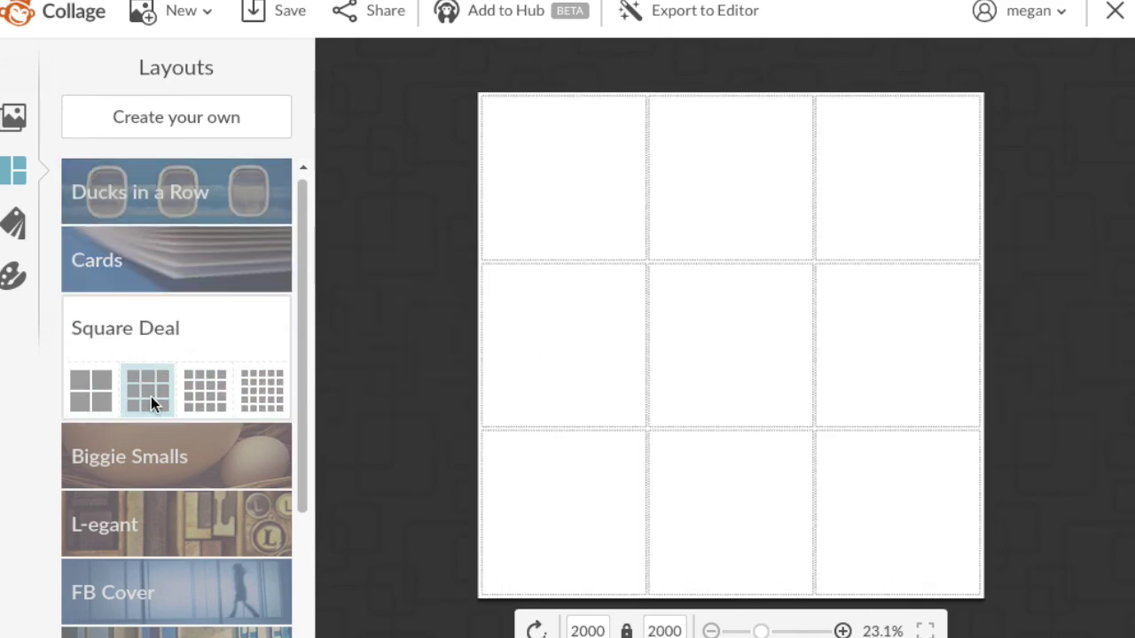
click(205, 392)
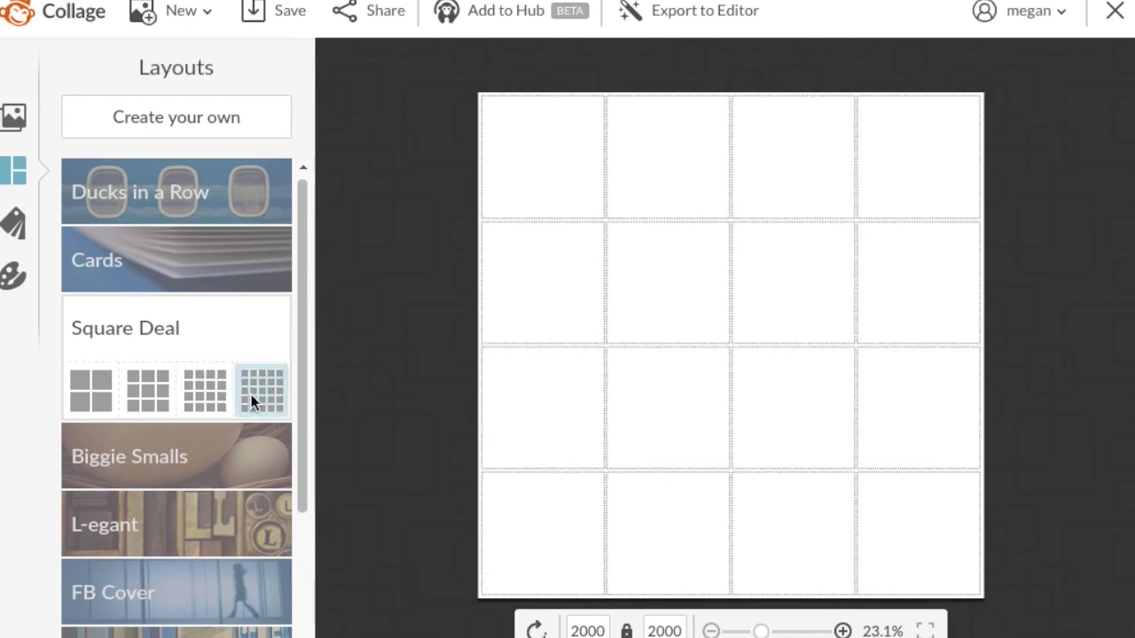
click(253, 396)
click(199, 395)
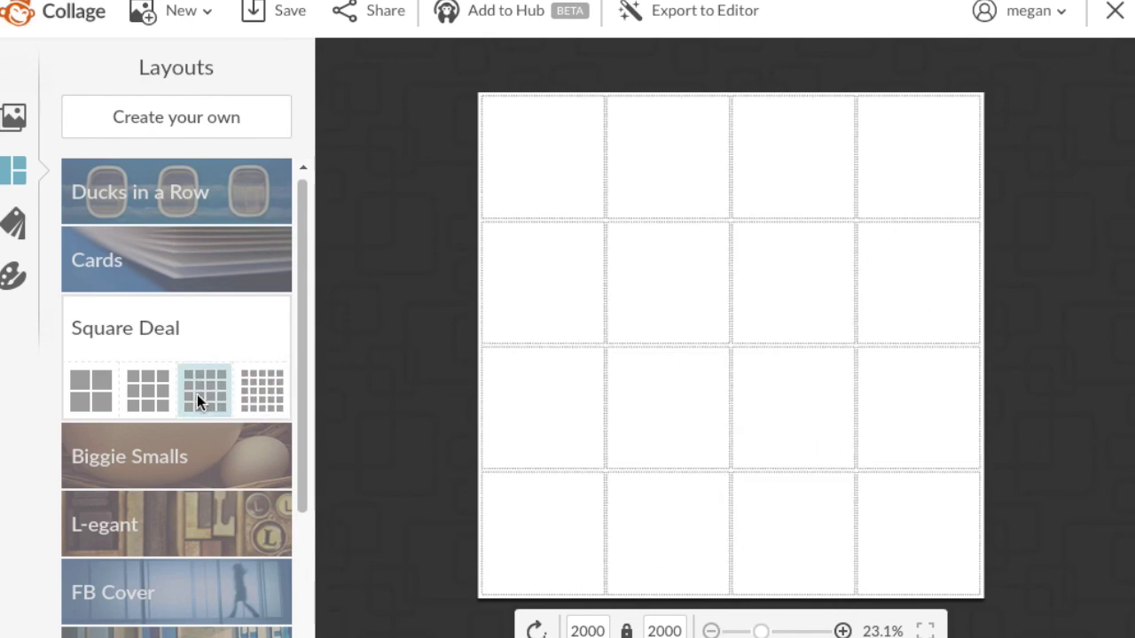
click(252, 390)
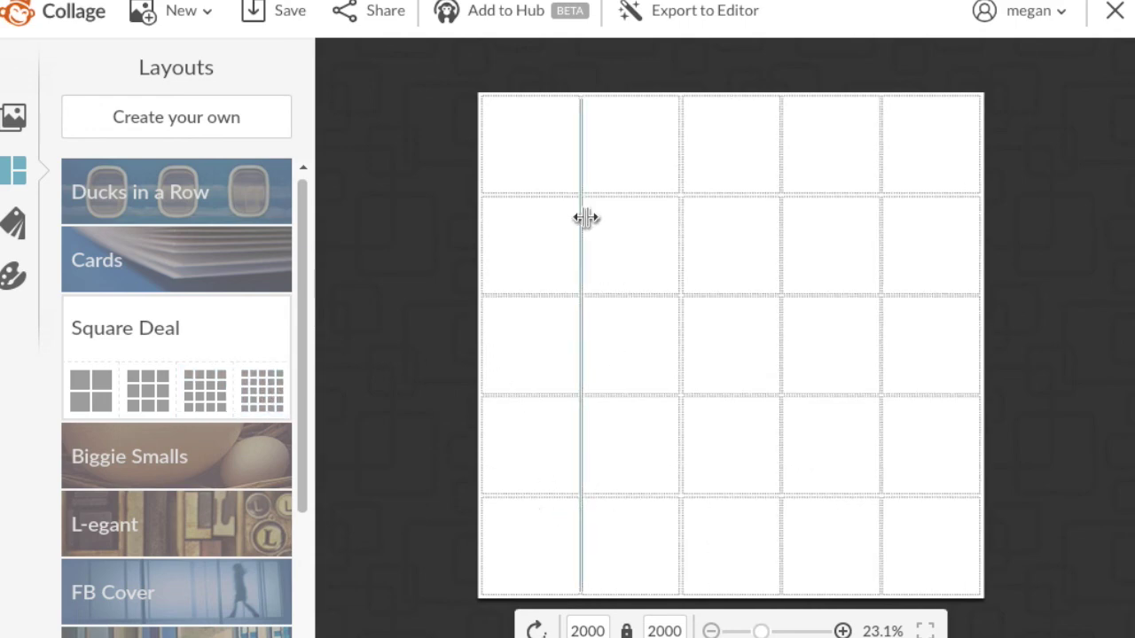
mouse_move(585, 218)
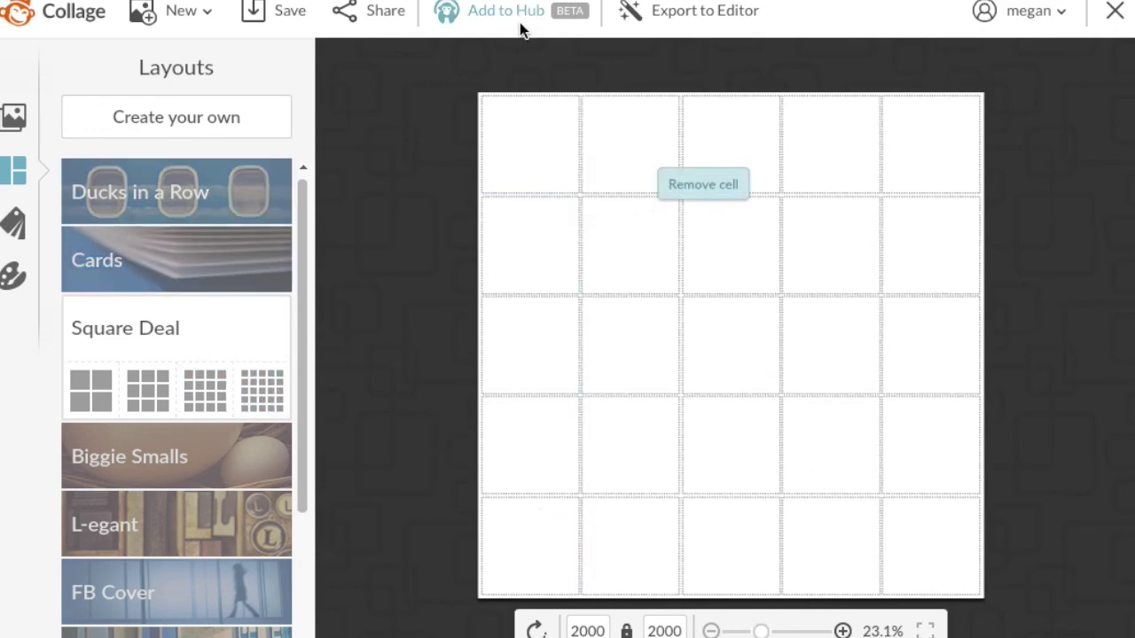
click(156, 394)
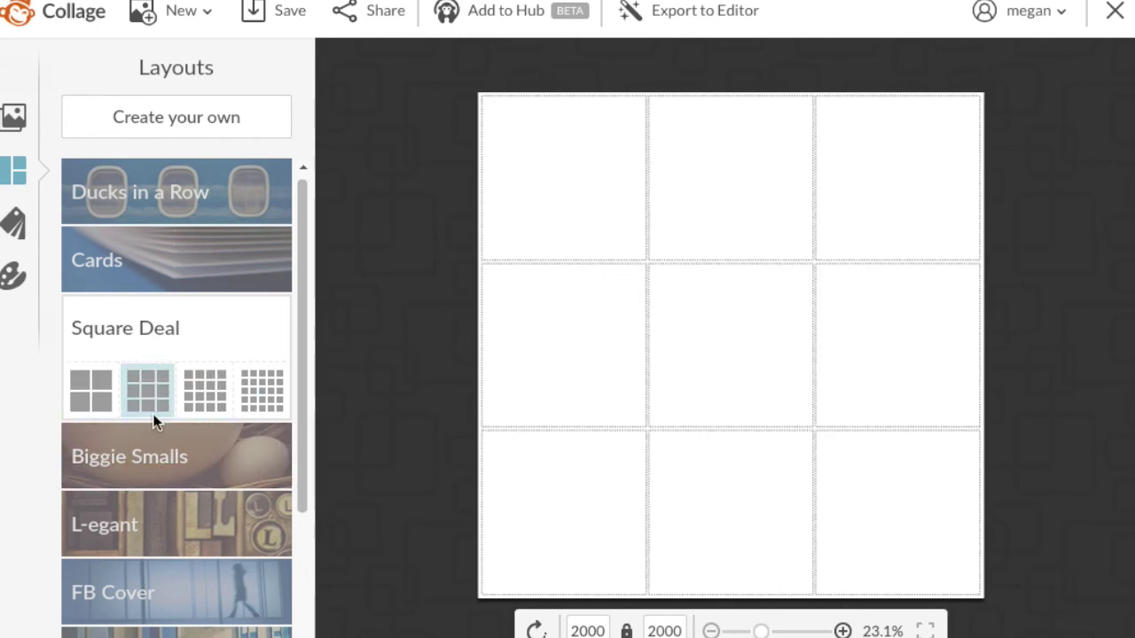
Try the Biggie Smalls layouts with three, five and two smaller cells, and narrow the tall cell in the last one
mouse_move(173, 455)
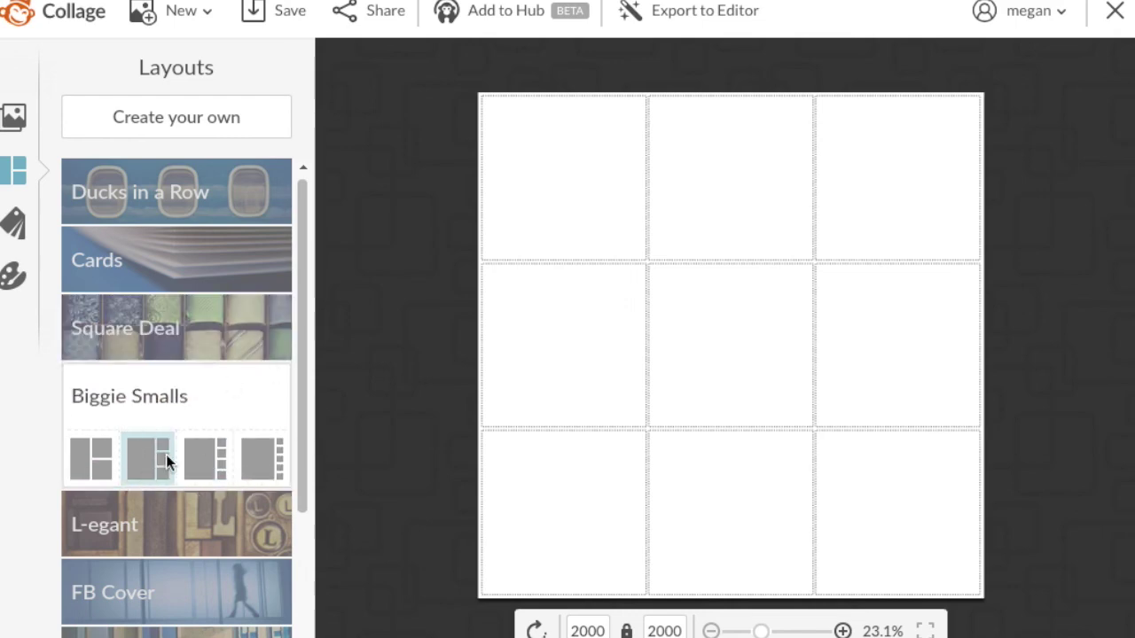
click(142, 465)
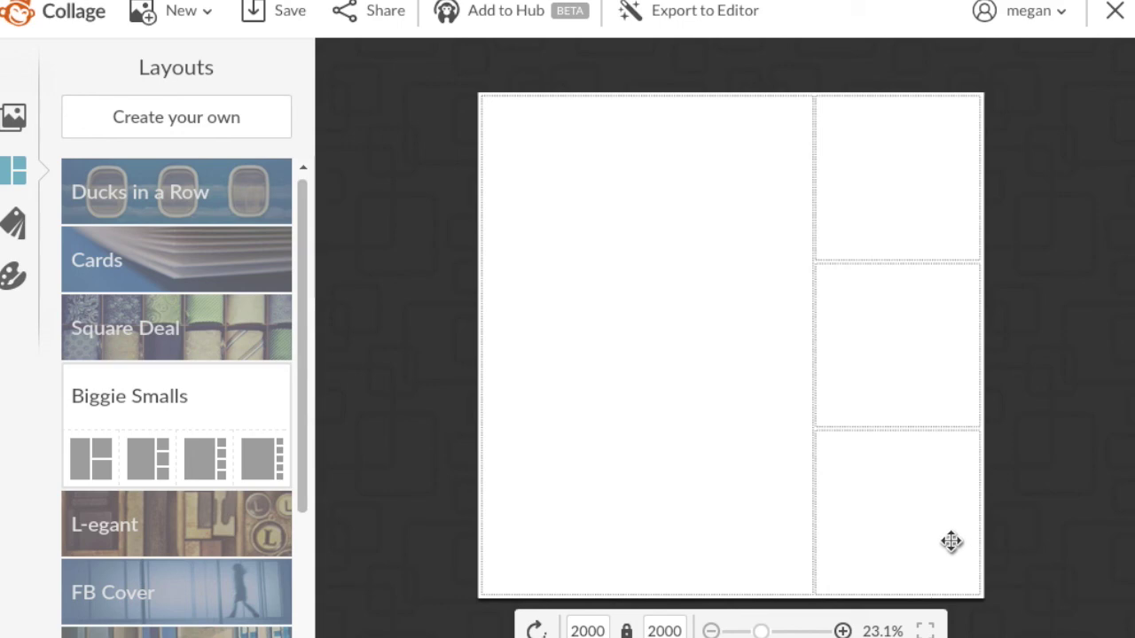
click(257, 474)
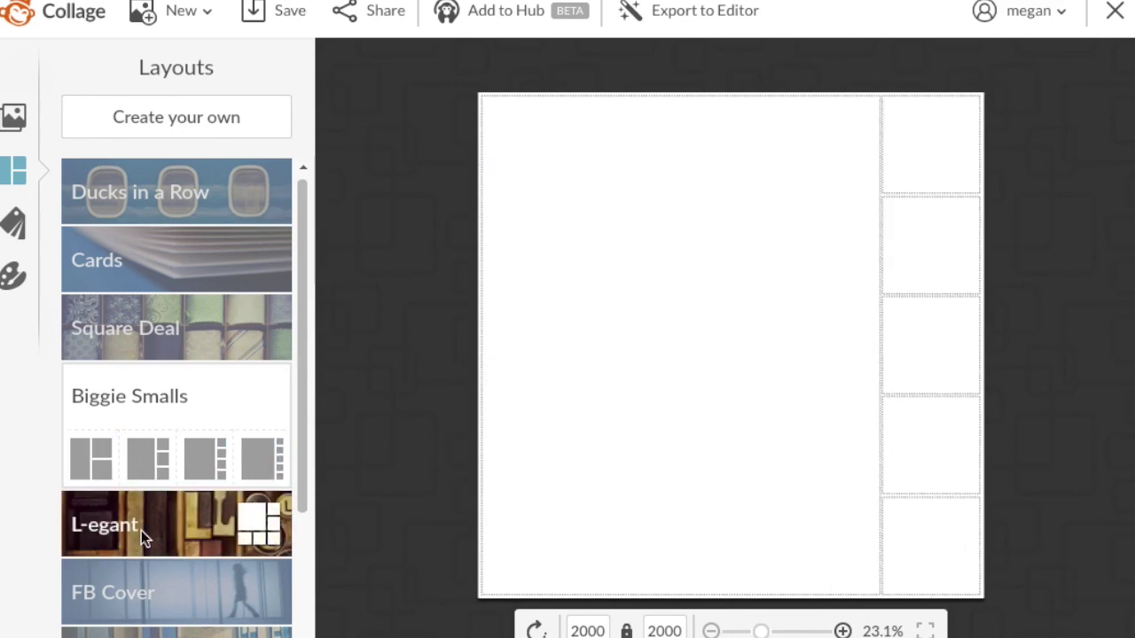
click(88, 465)
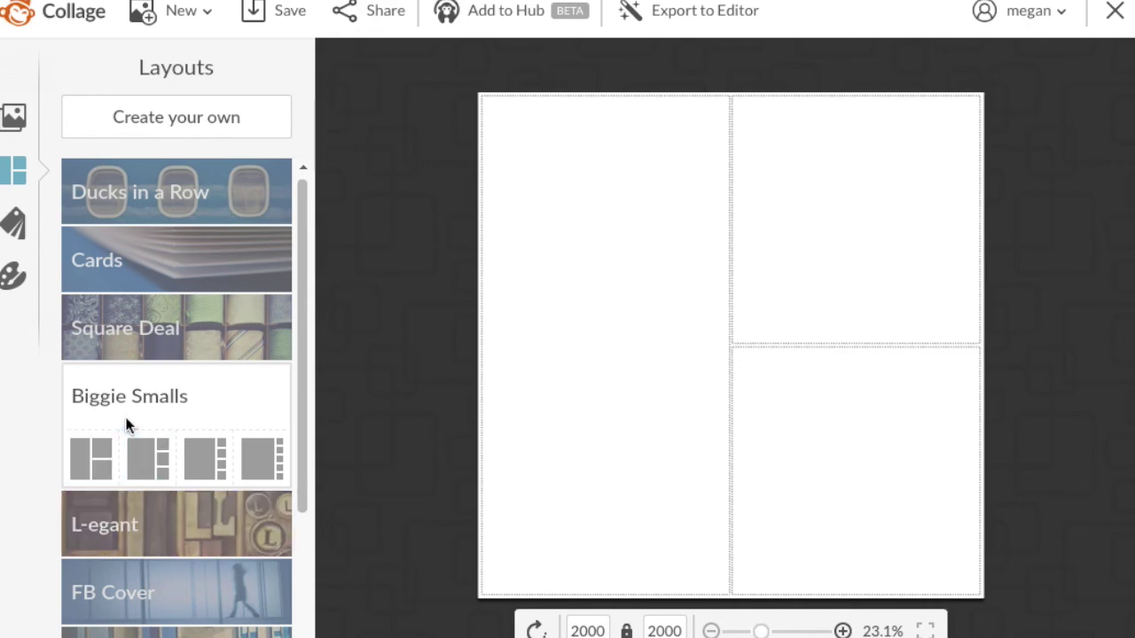
drag(731, 300, 608, 294)
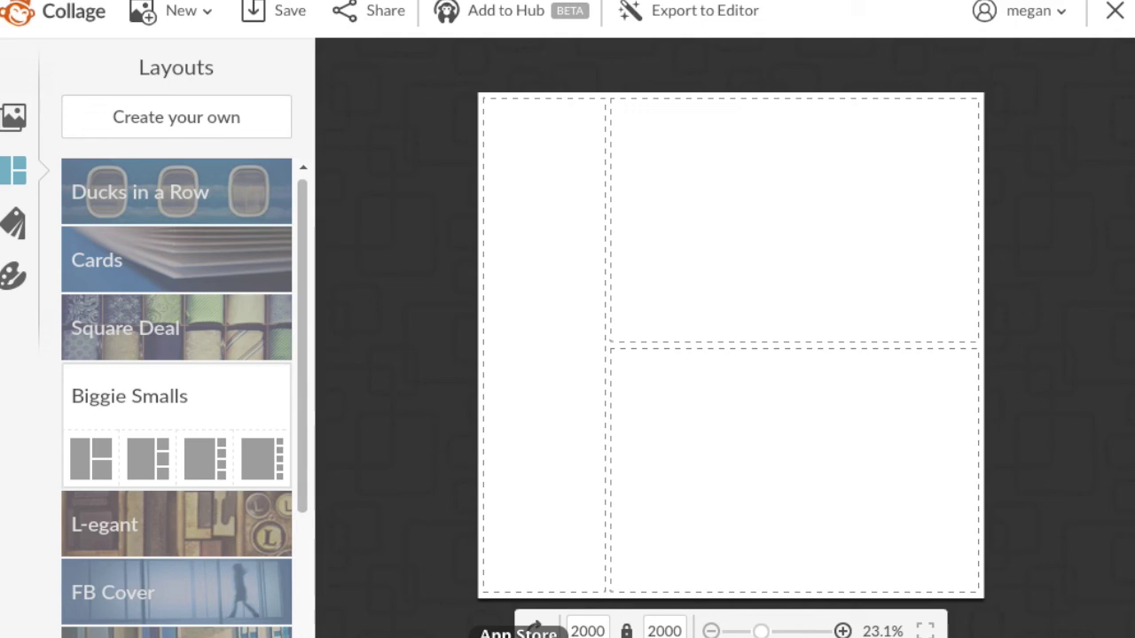
Try the L-egant layout with nine small cells and the four-cell FB Cover layout with two small stacked cells
click(202, 506)
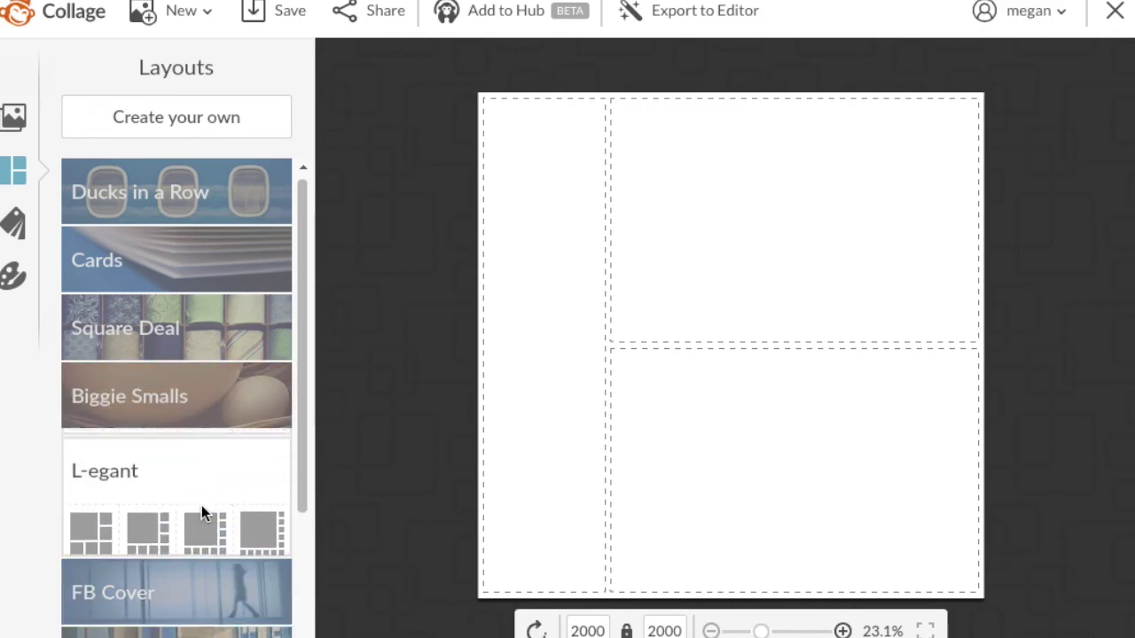
click(192, 528)
click(177, 591)
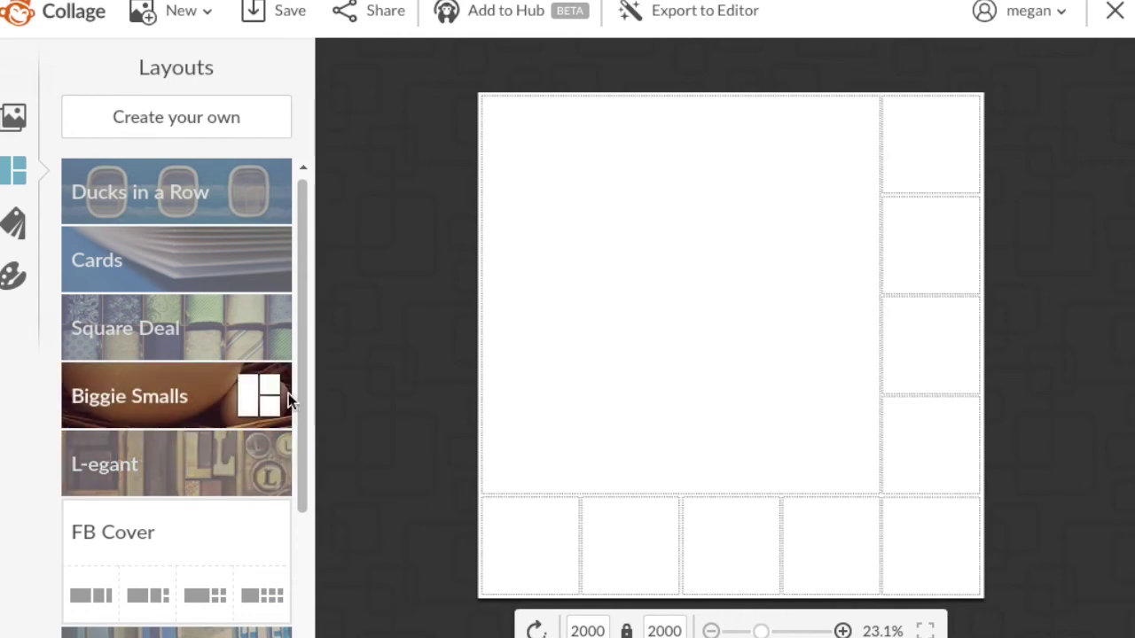
scroll(306, 405, down, 2)
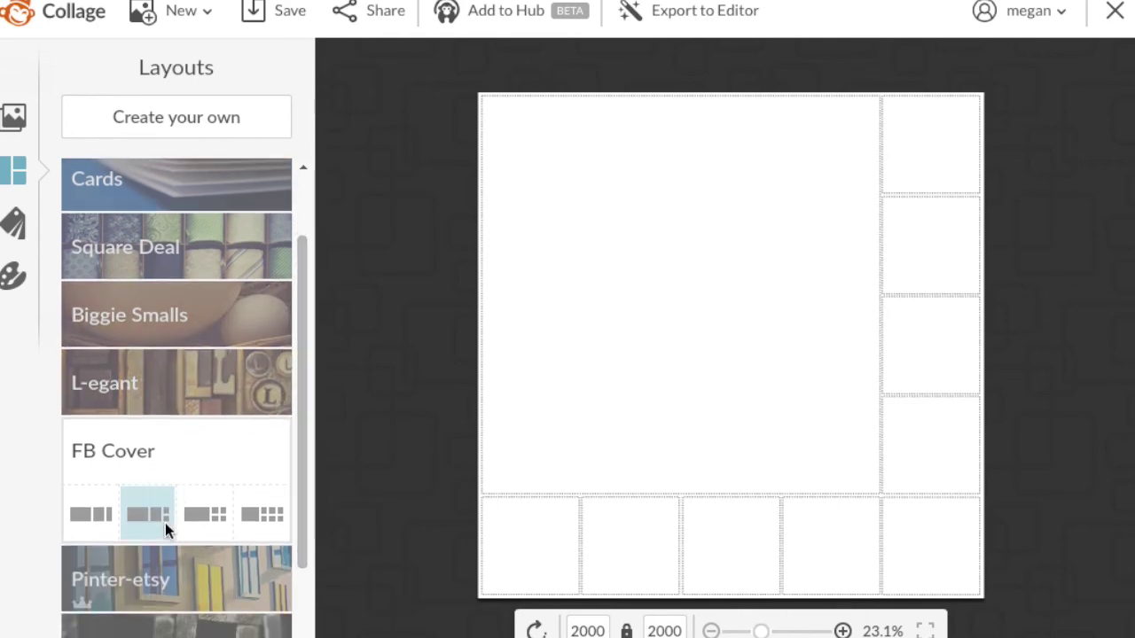
click(164, 523)
Try the six-cell Pinter-etsy layout with a wide cell across its top
drag(302, 414, 301, 522)
click(195, 501)
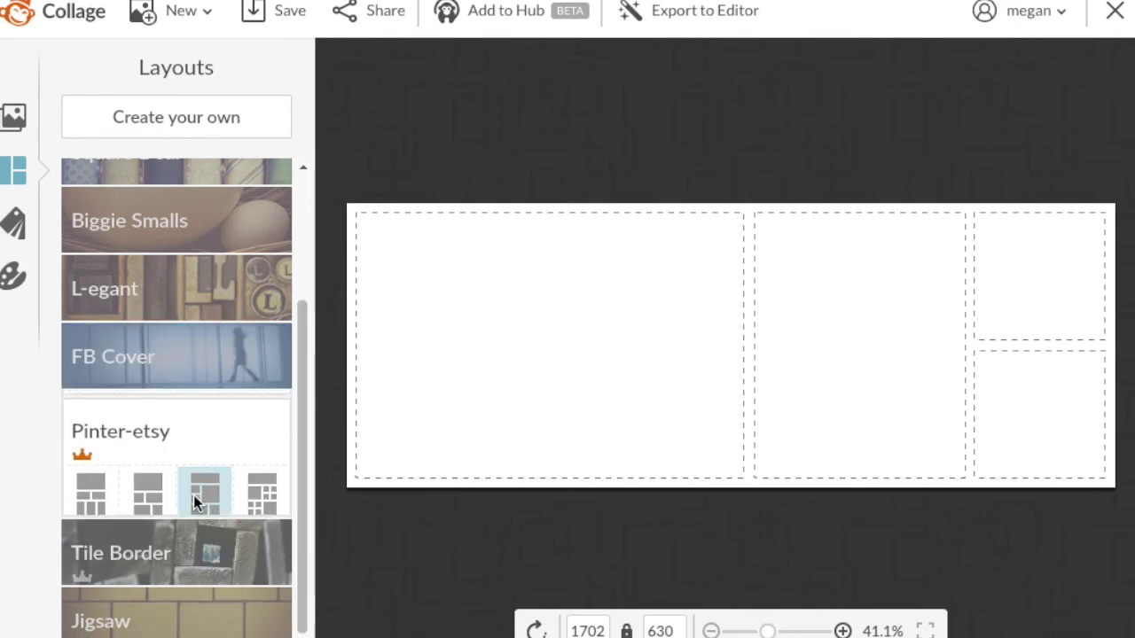
click(190, 503)
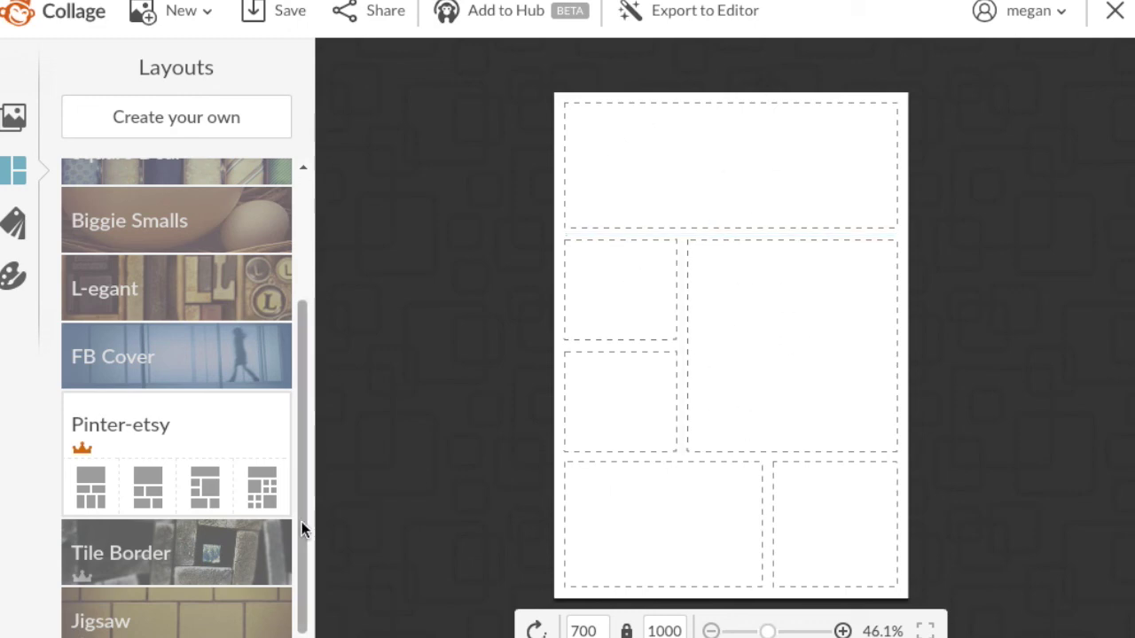
Try different Jigsaw layouts and apply the seven-cell one with wide cells in its first and last rows
mouse_move(181, 561)
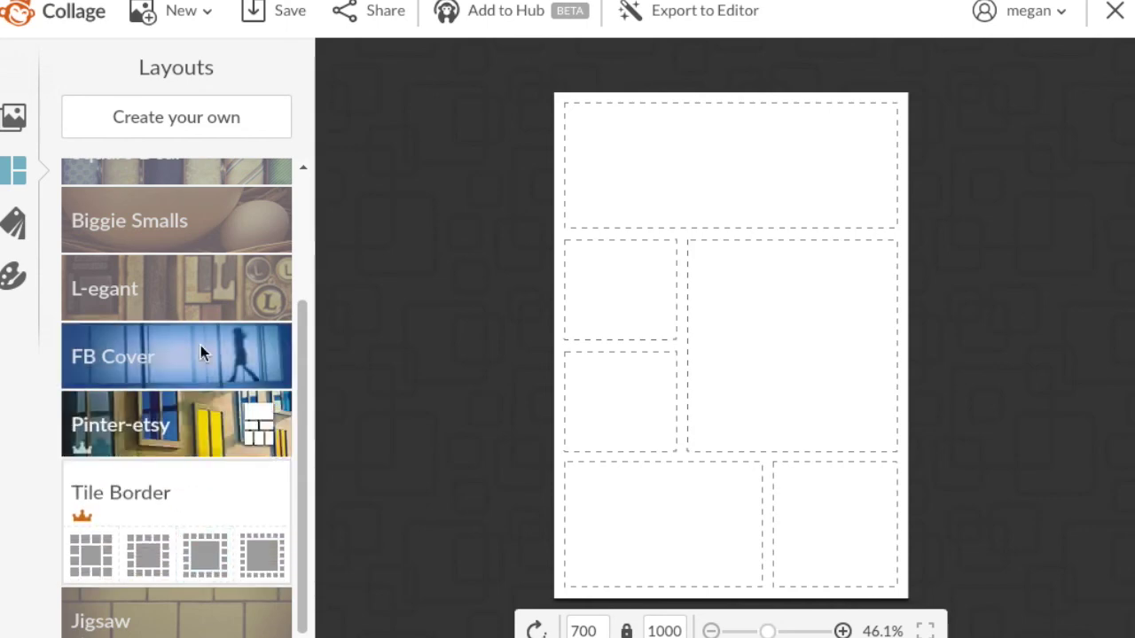
mouse_move(190, 623)
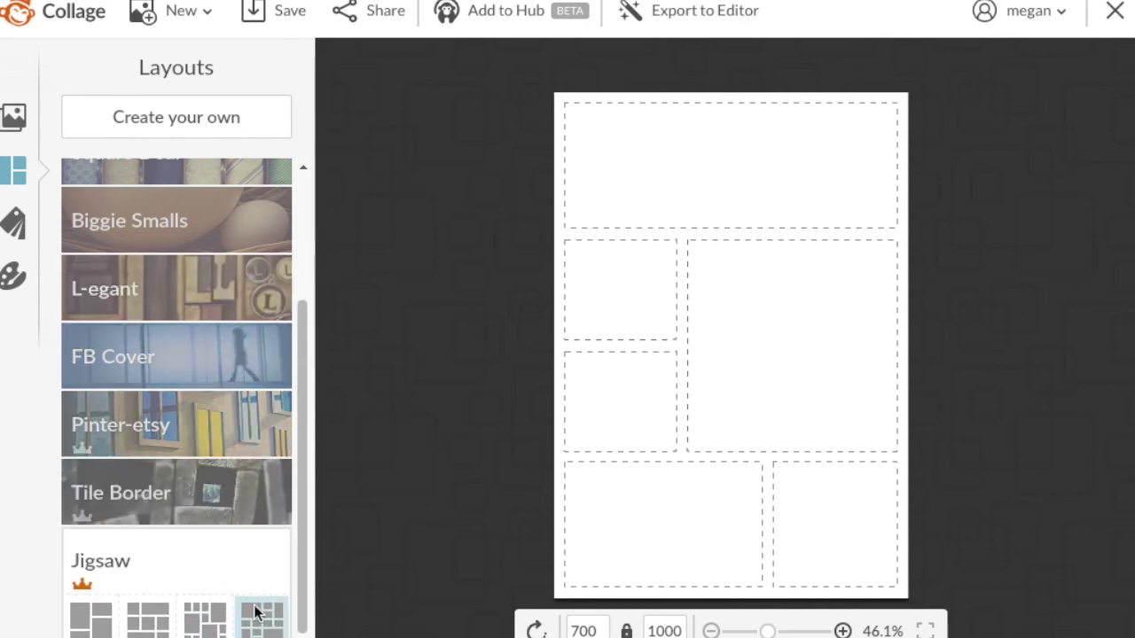
click(204, 619)
click(104, 625)
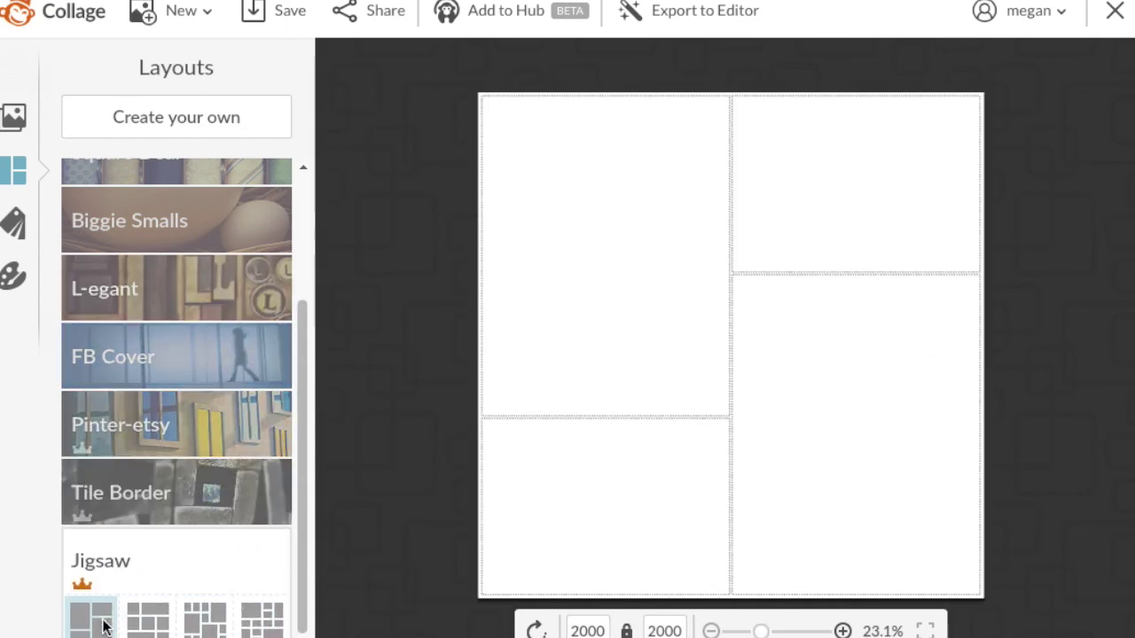
click(162, 617)
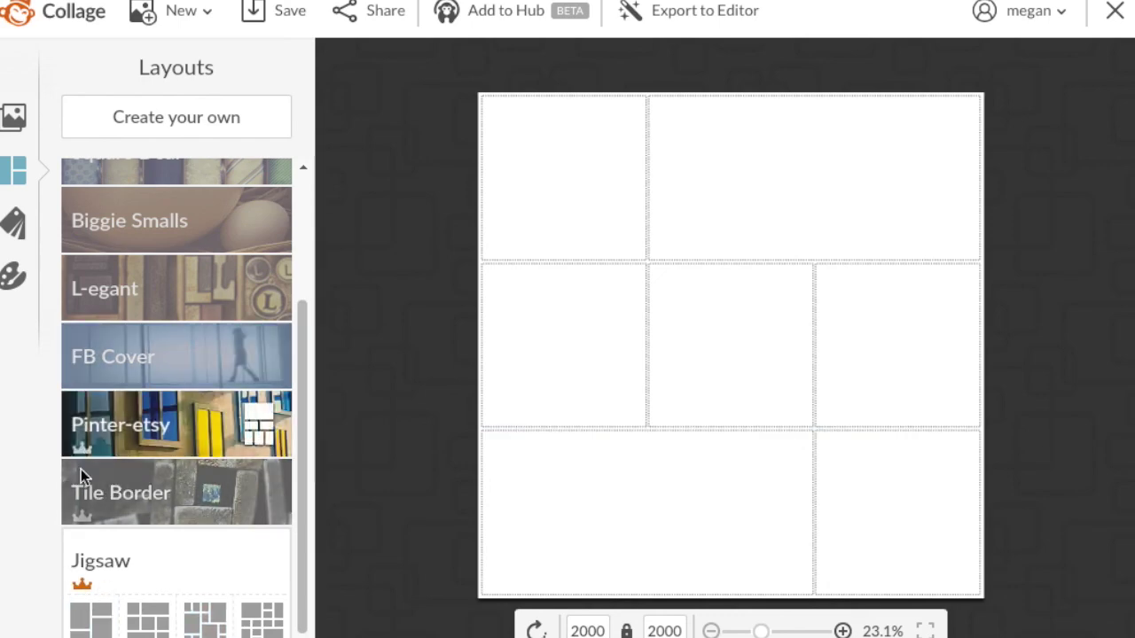
mouse_move(60, 465)
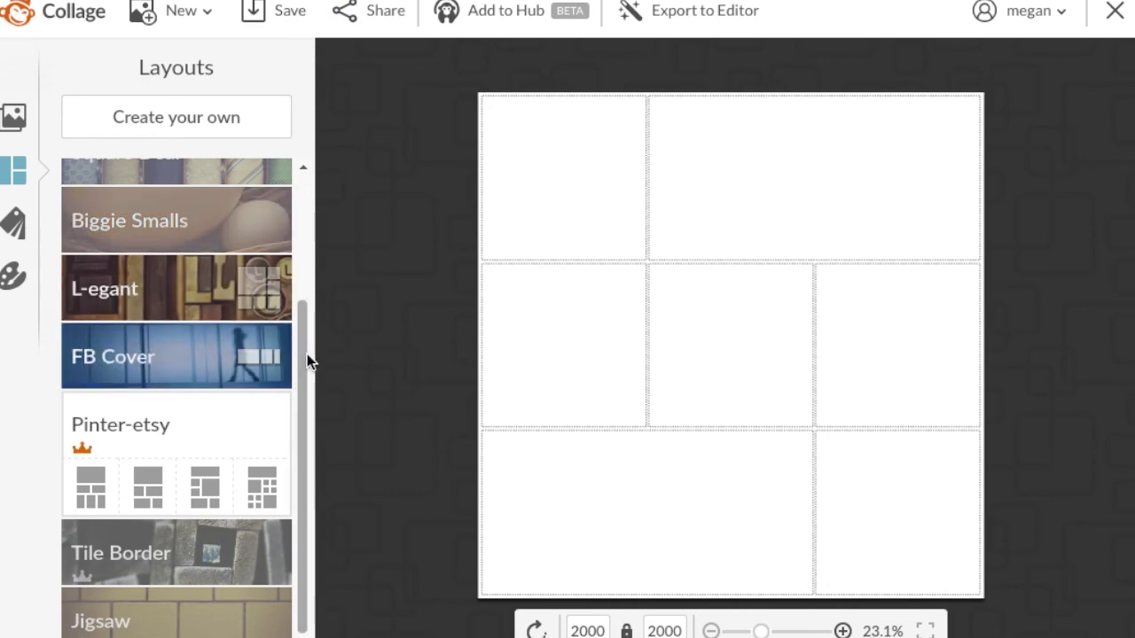
drag(303, 373, 308, 183)
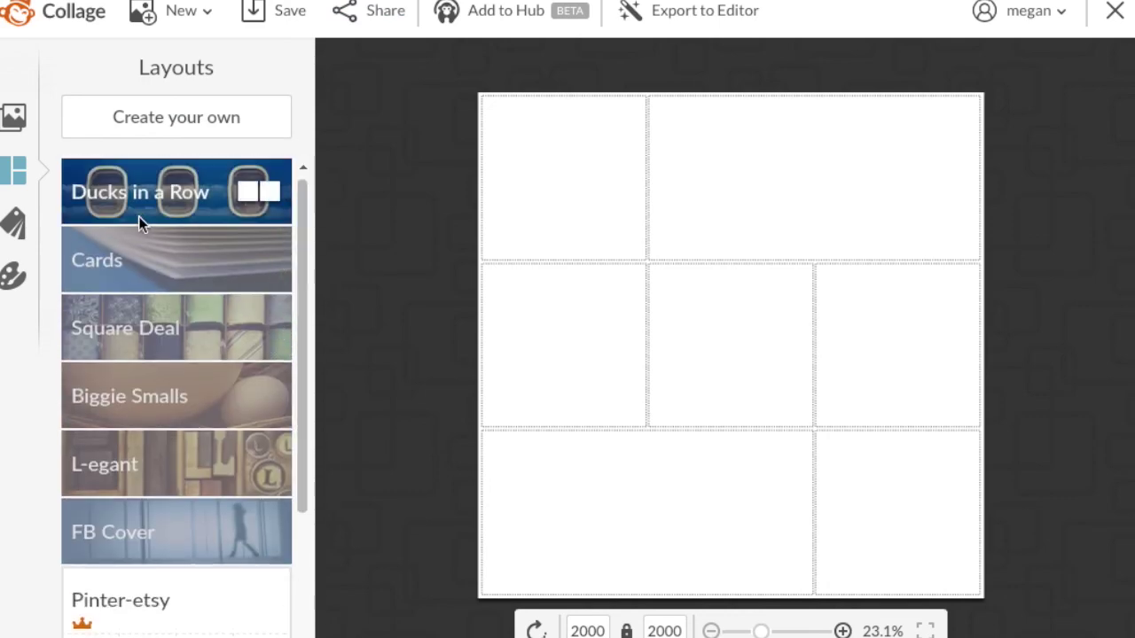
Place the Santaland red ornament, chevron, starry green and solid dark green swatches in the collage, giving the chevron a new cell
click(22, 224)
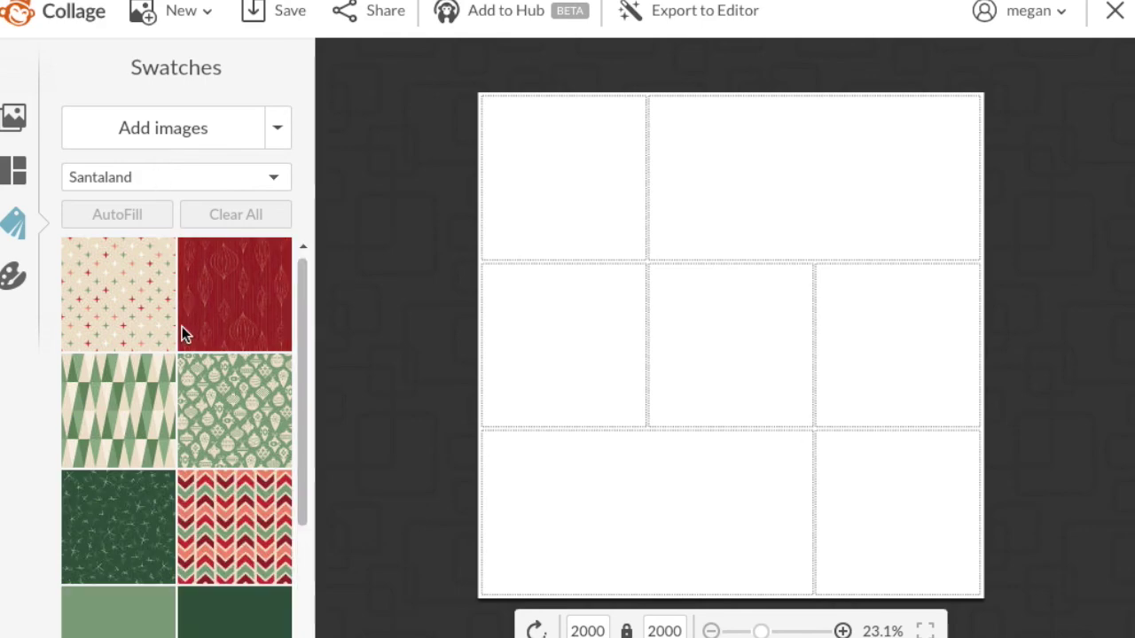
drag(193, 314, 558, 354)
drag(236, 519, 877, 423)
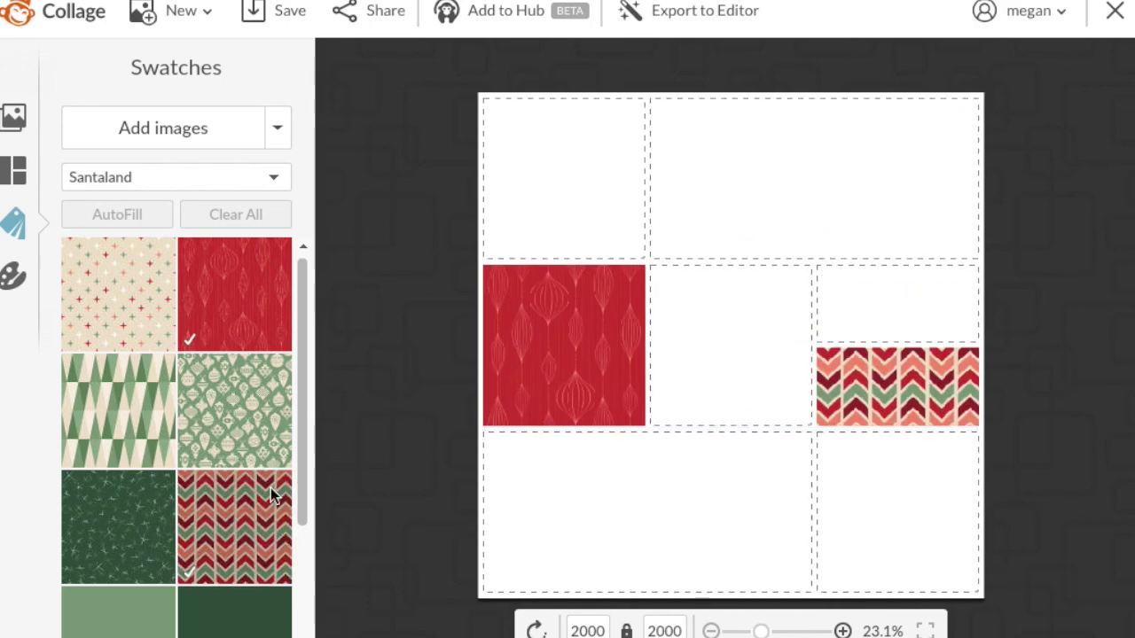
drag(133, 534, 860, 244)
drag(309, 291, 307, 479)
drag(234, 479, 714, 417)
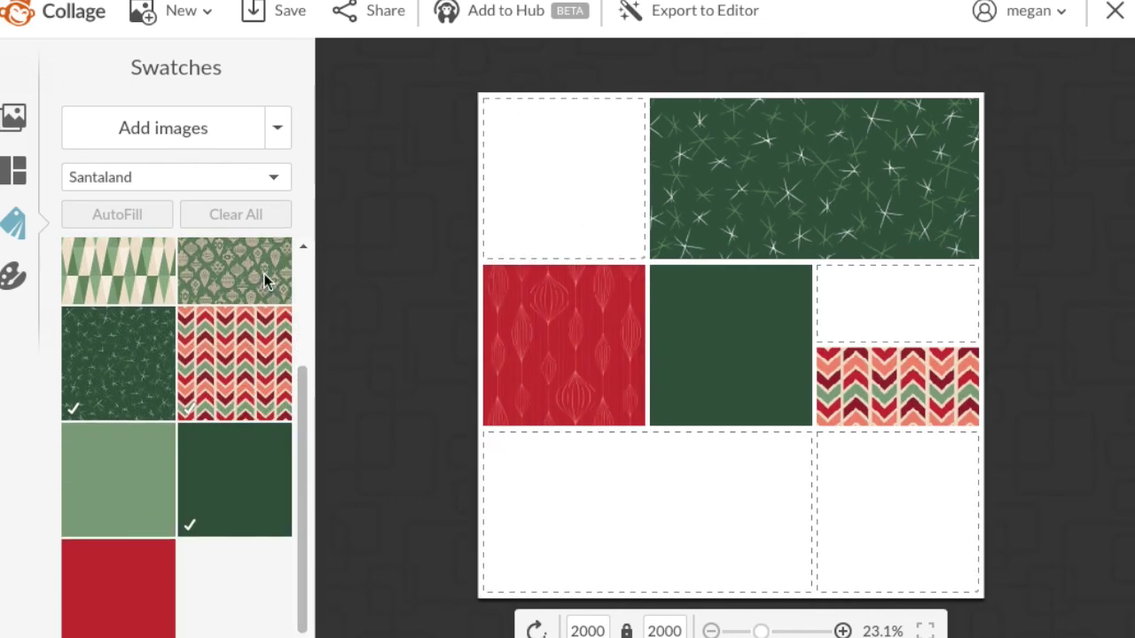
Place the teacup image in the empty upper-left cell of the collage
click(16, 114)
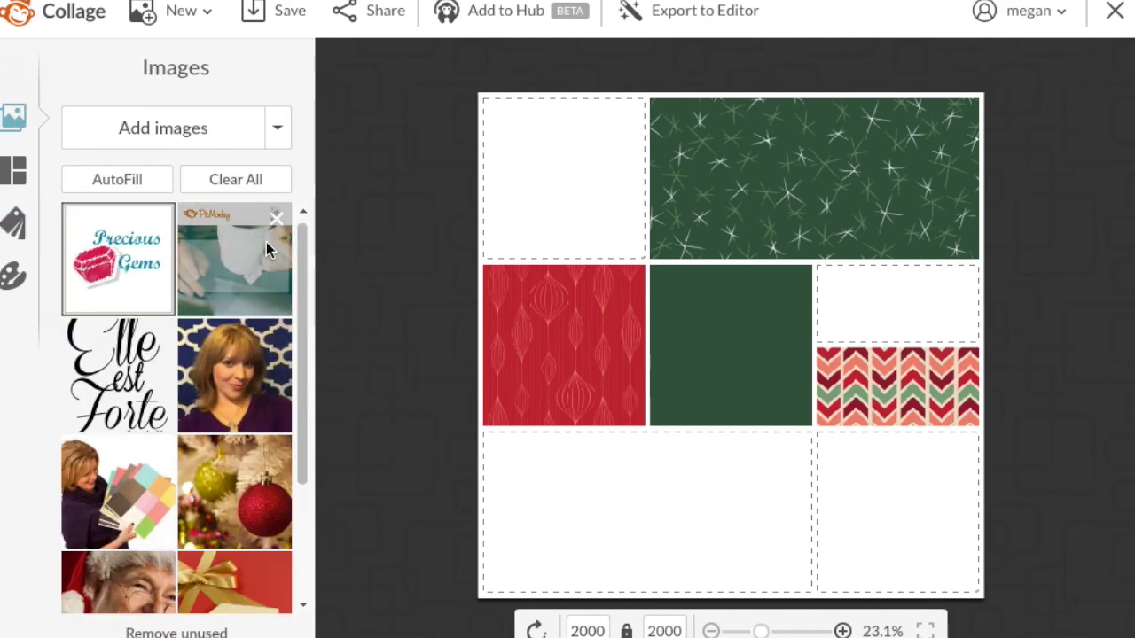
drag(220, 260, 555, 221)
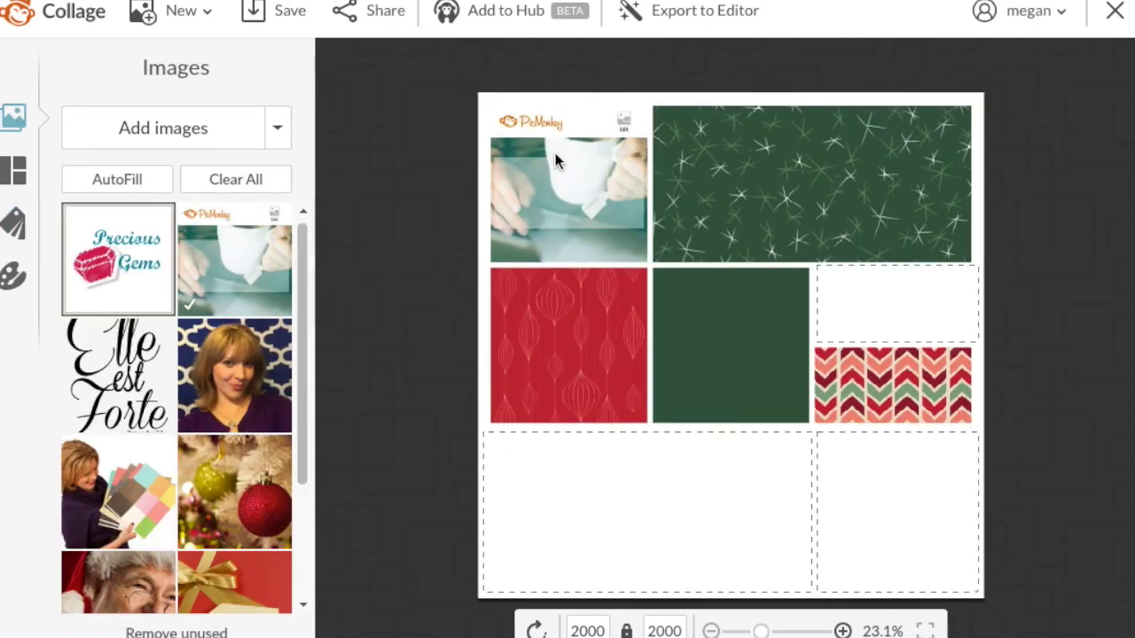
Enlarge the teacup image to 132% and shift it within its cell so the PicMonkey logo is cropped out
click(571, 180)
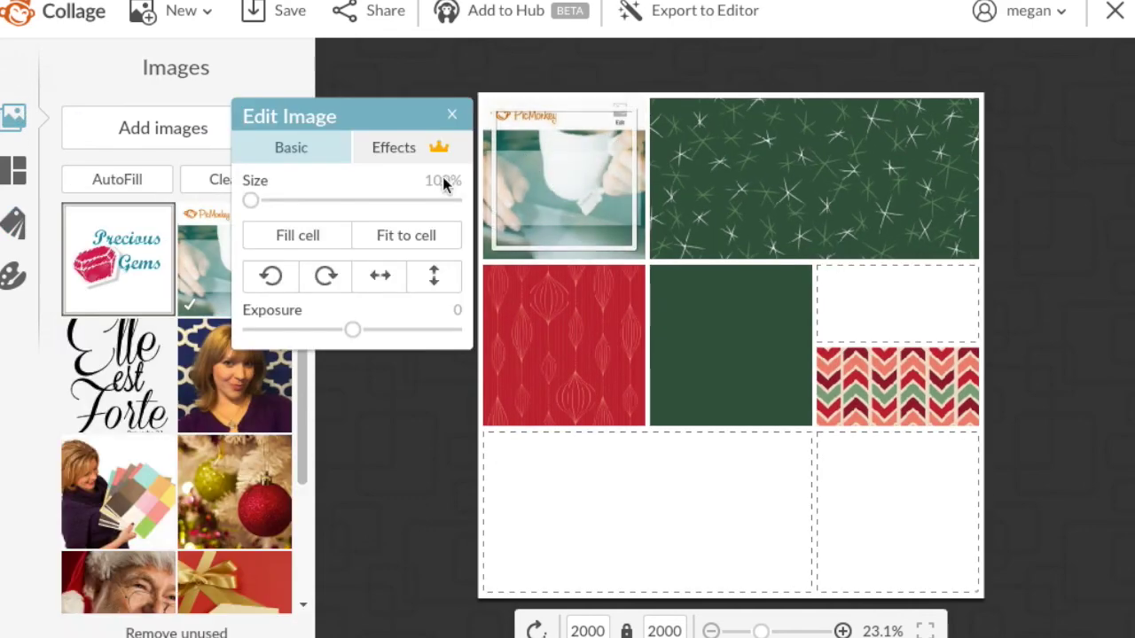
drag(294, 201, 316, 202)
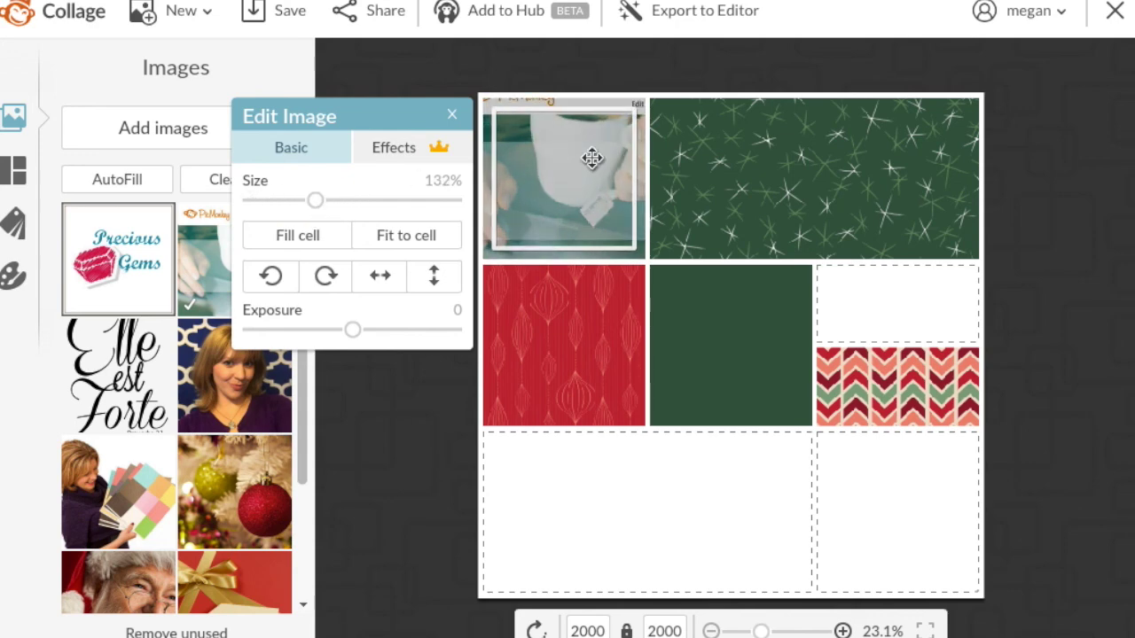
drag(607, 172, 606, 154)
click(375, 66)
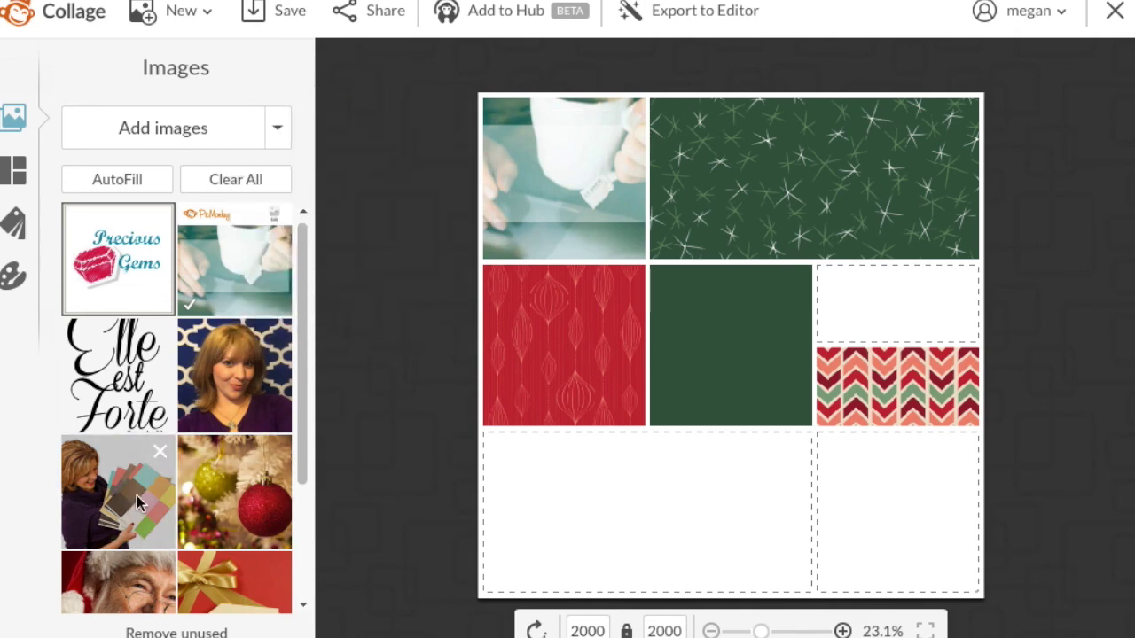
Place the red ornament photo in the bottom-right collage cell and the portrait photo in the wide bottom cell
drag(273, 504, 920, 560)
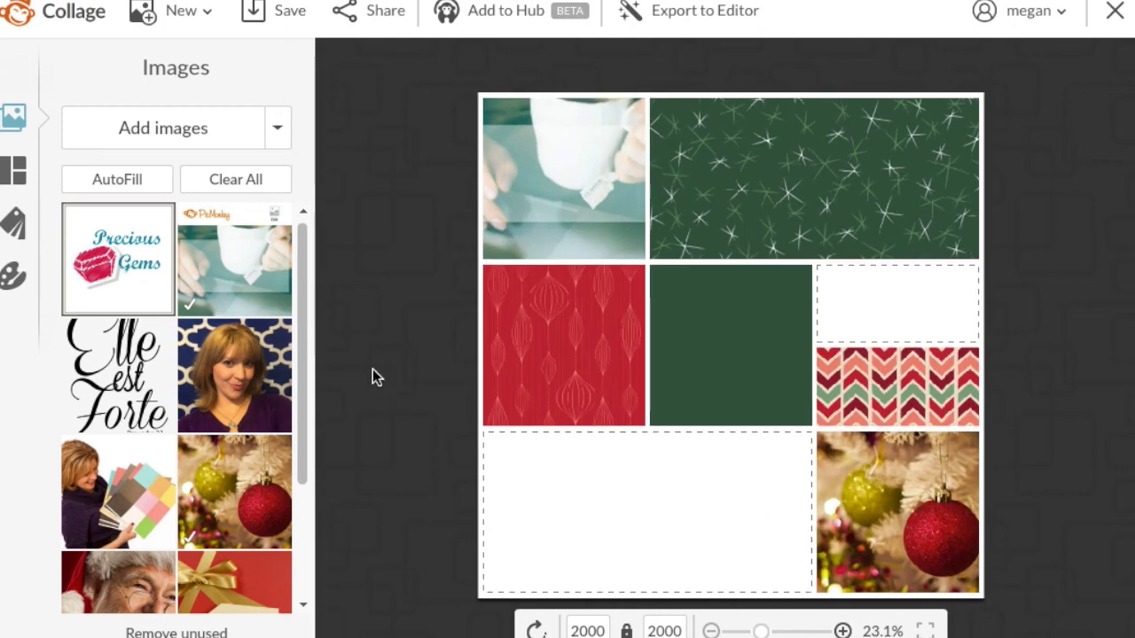
drag(258, 393, 569, 575)
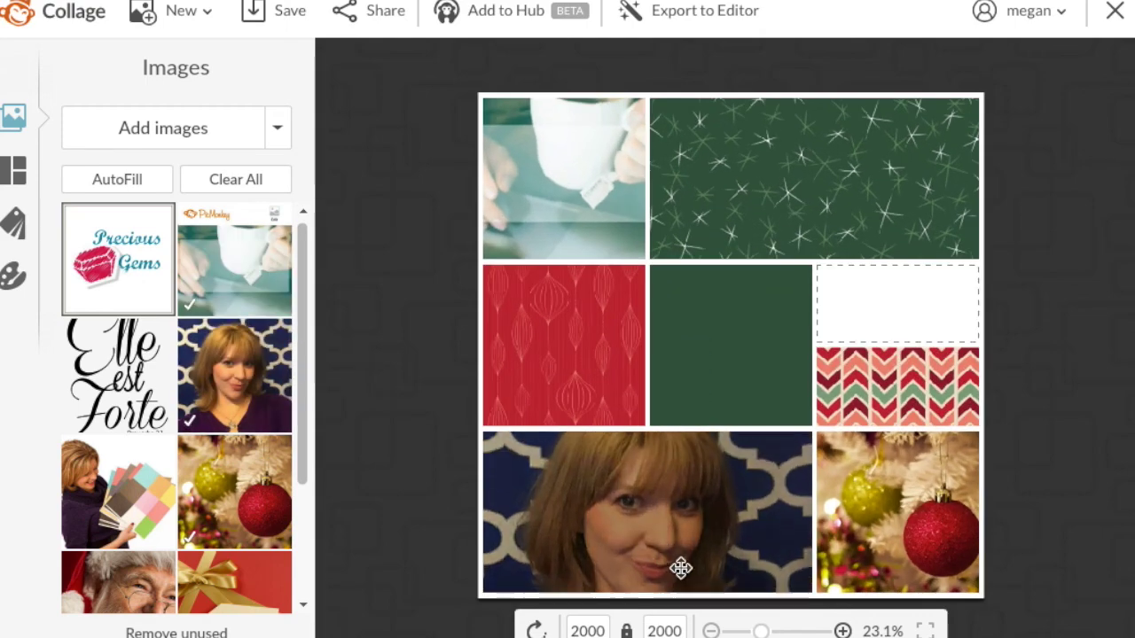
Add a cell above the chevron swatch with the "Elle est Forte" image, and replace that image with the candy cane photo
drag(155, 372, 888, 336)
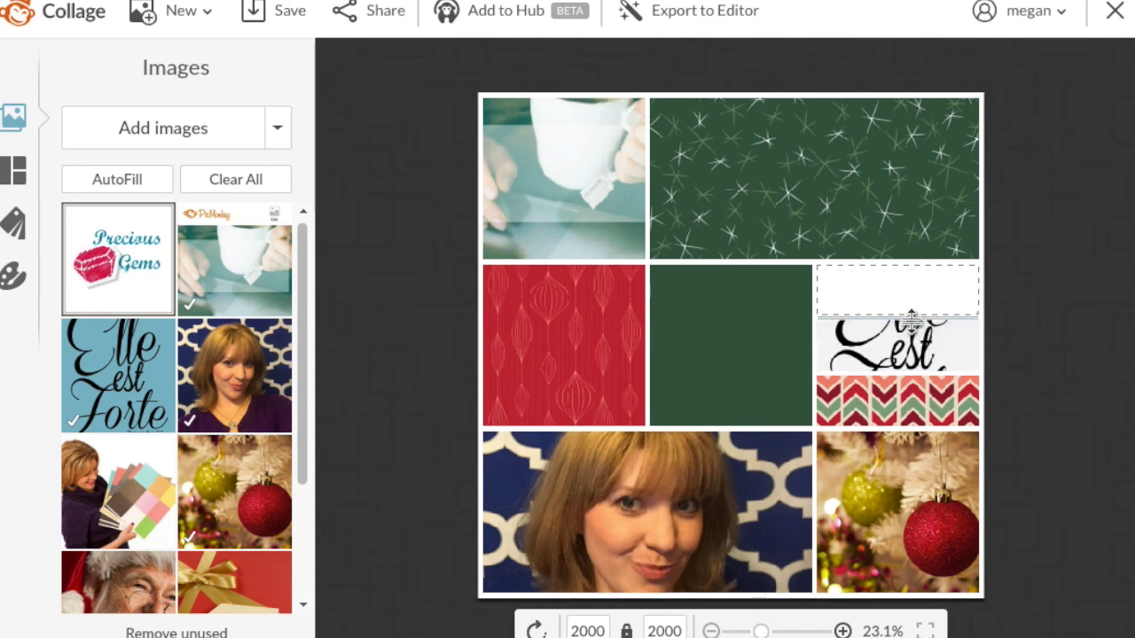
click(962, 338)
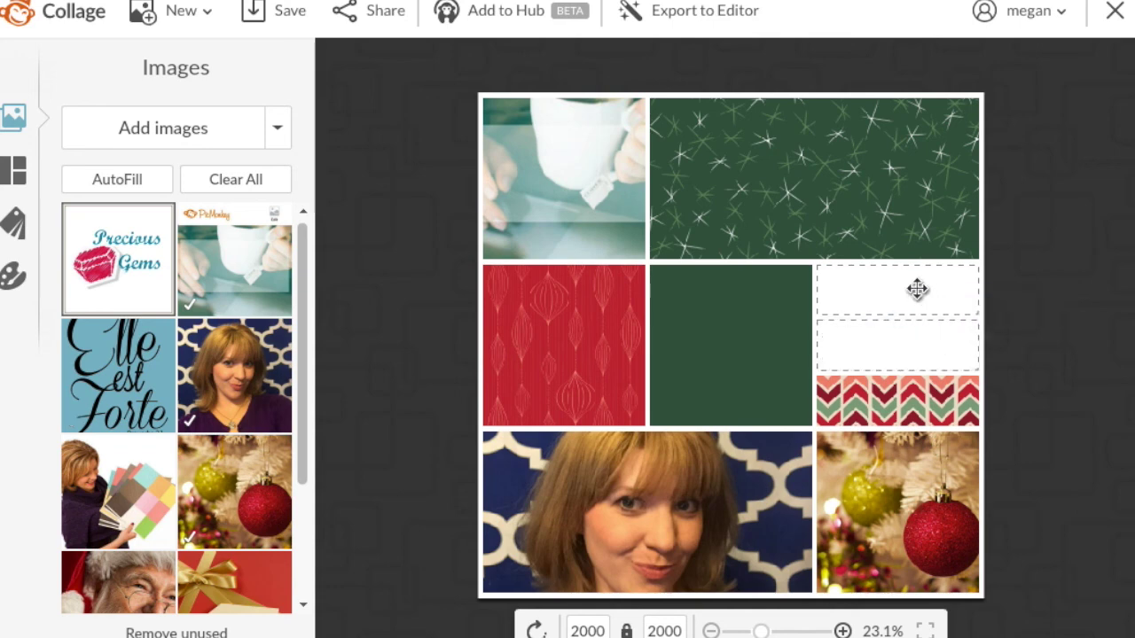
scroll(301, 266, down, 2)
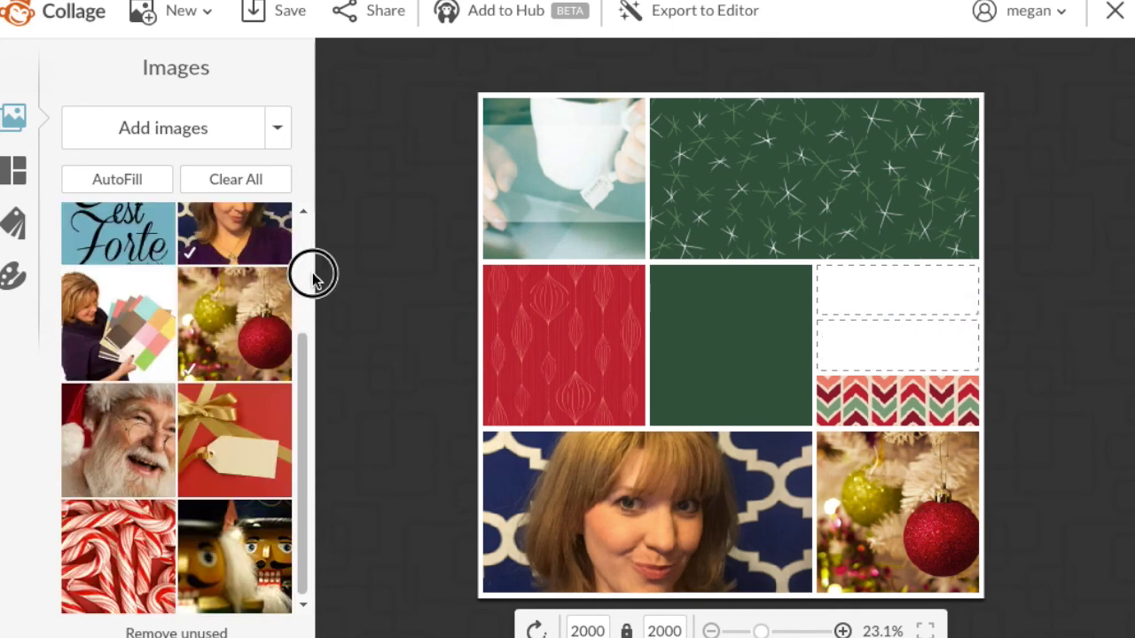
drag(172, 523, 878, 345)
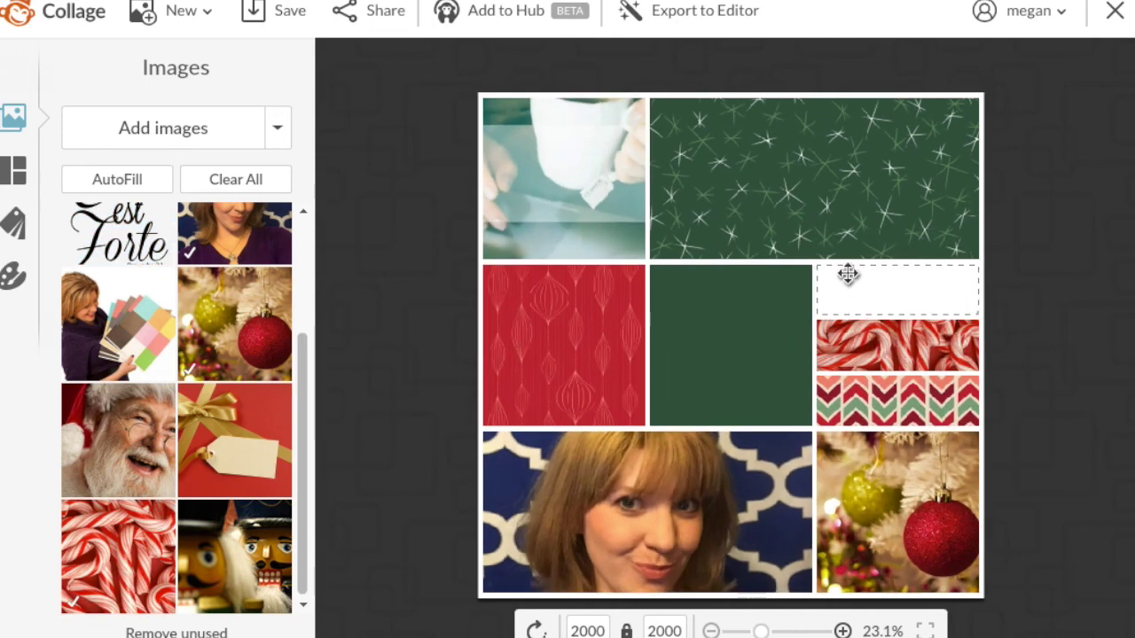
Place the photo of the woman holding color cards in the center cell and the gift tag photo in the narrow cell above the candy canes
mouse_move(110, 302)
mouse_down()
mouse_move(753, 292)
mouse_move(922, 326)
mouse_move(882, 315)
mouse_move(877, 296)
mouse_up()
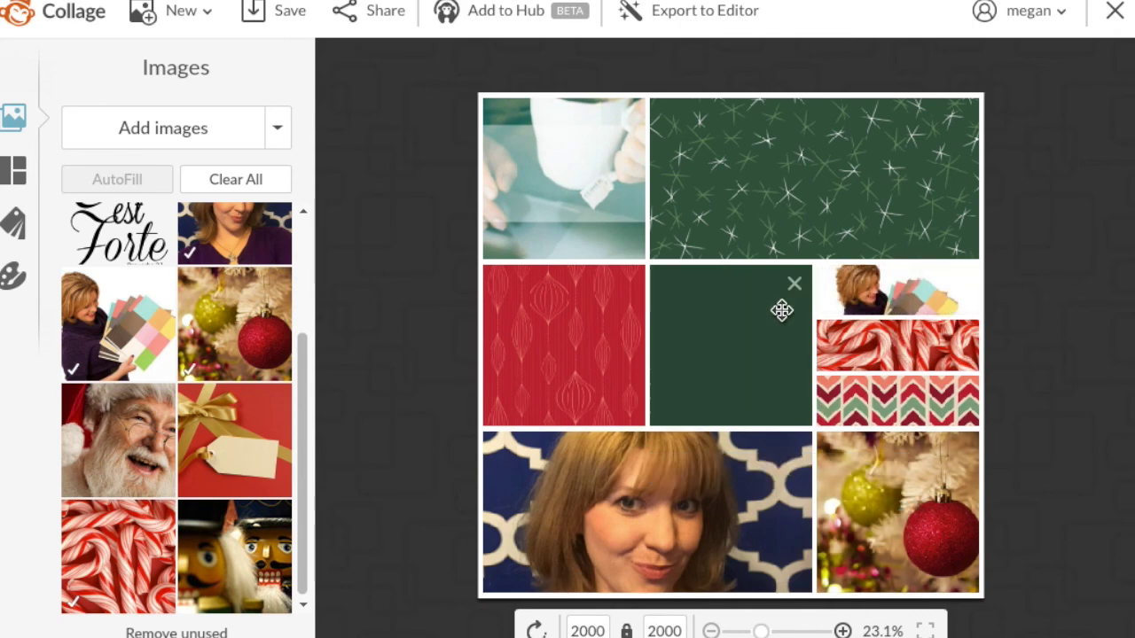
click(964, 288)
mouse_move(111, 325)
mouse_down()
mouse_move(612, 329)
mouse_move(725, 387)
mouse_up()
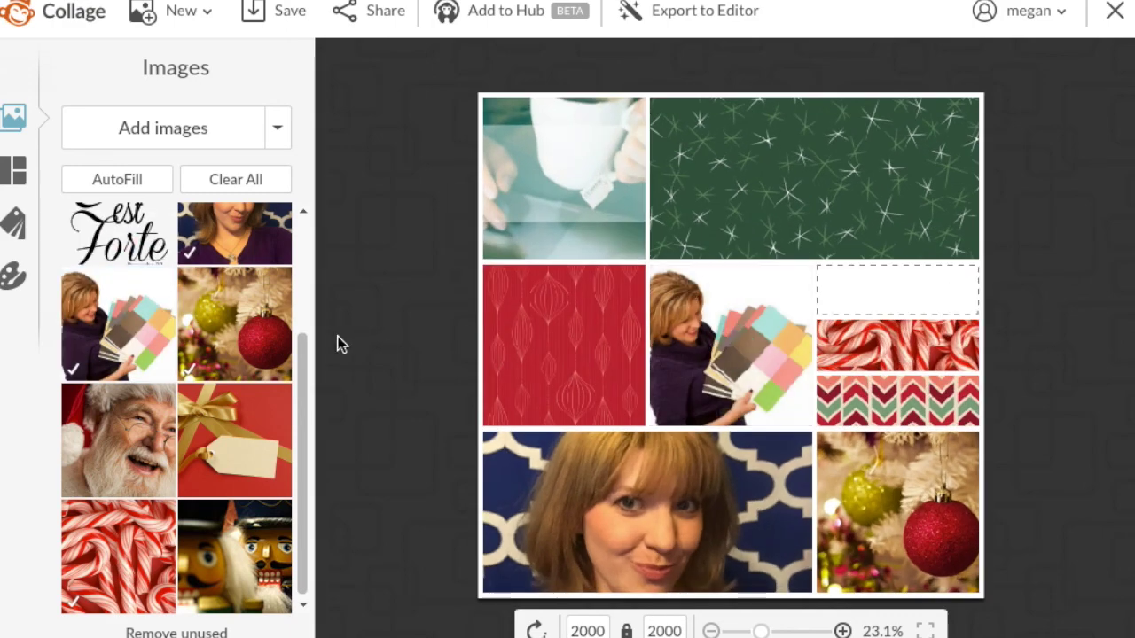
drag(228, 430, 892, 305)
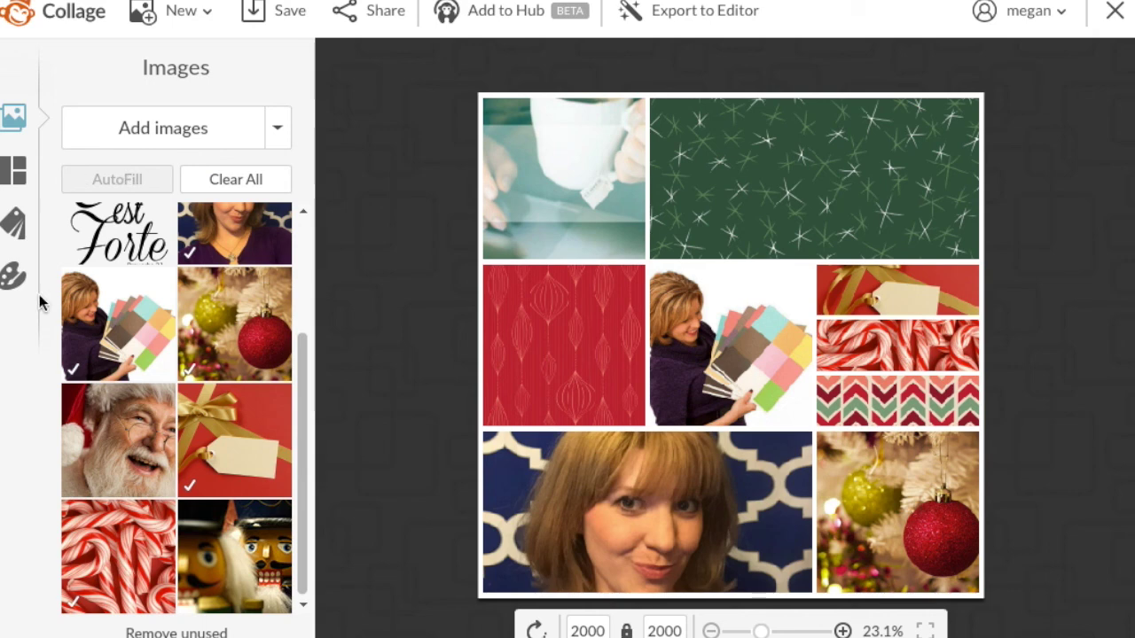
Set the collage's cell spacing to 52 and its corner rounding to 55%
click(13, 278)
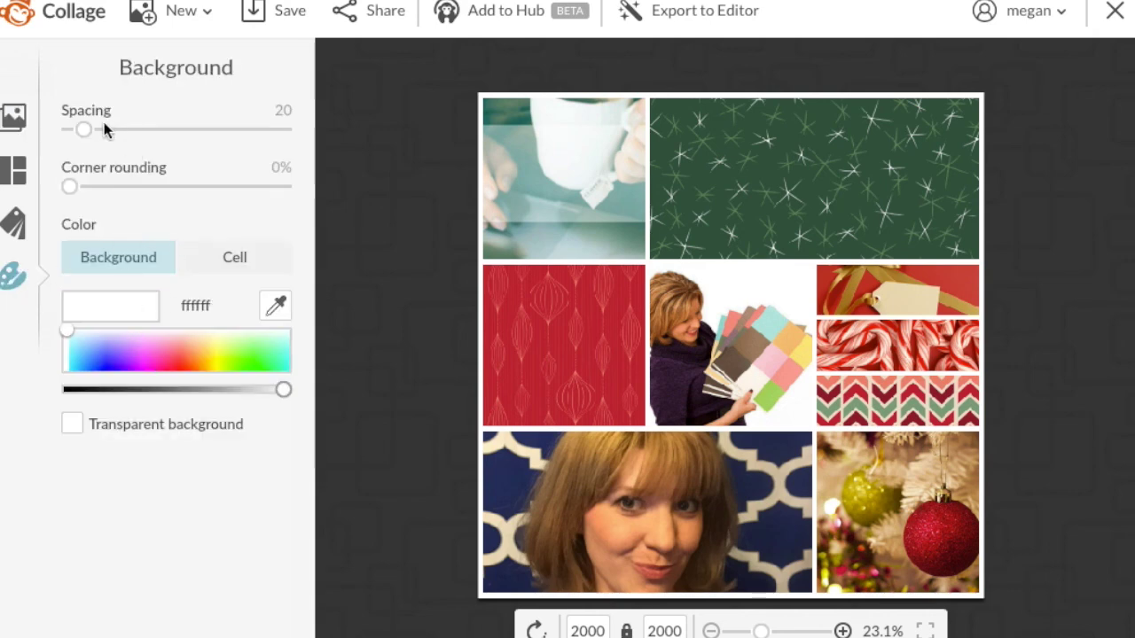
mouse_move(84, 131)
mouse_down()
mouse_move(183, 130)
mouse_move(86, 132)
mouse_move(139, 127)
mouse_move(68, 143)
mouse_up()
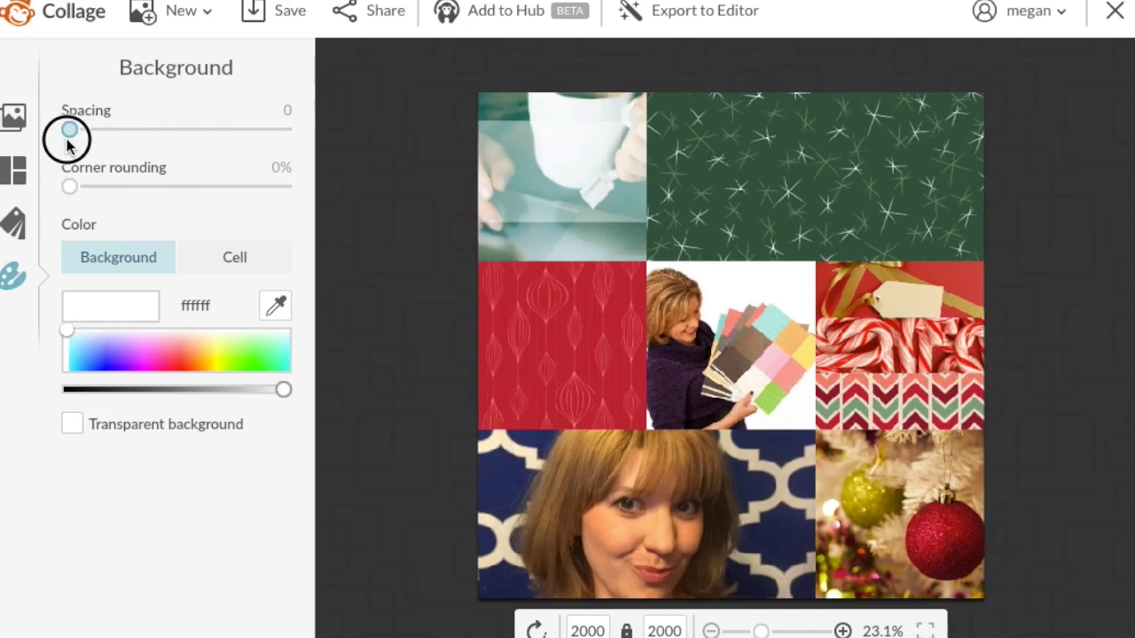
drag(67, 142, 108, 146)
drag(75, 186, 196, 184)
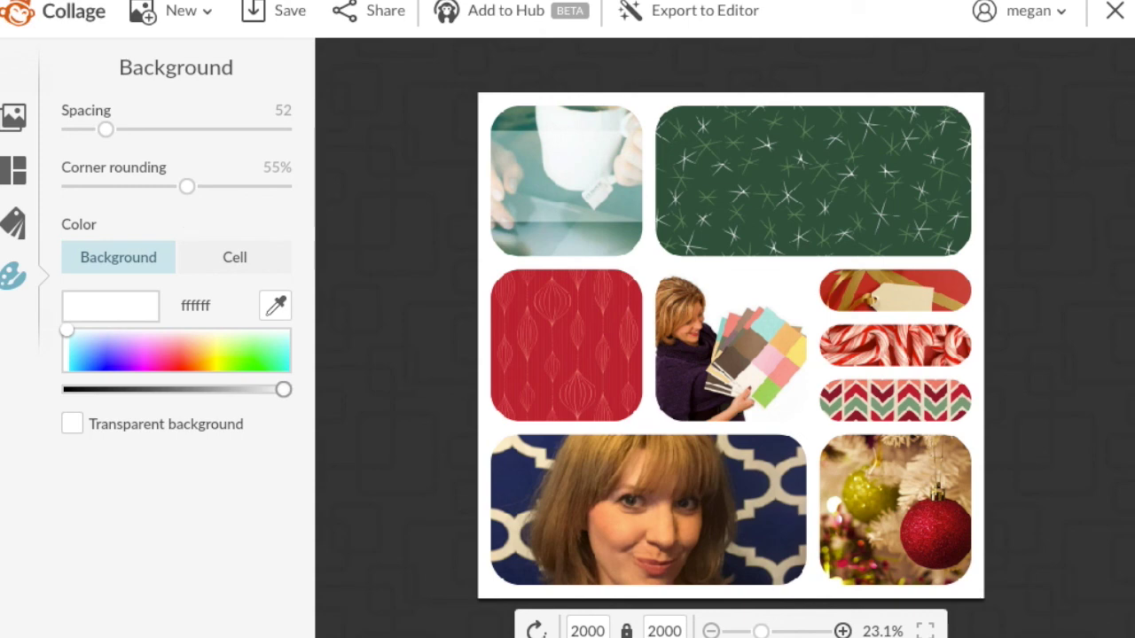
Try pink ff70bf as the collage background color, and navy 26335b sampled from the portrait photo
click(174, 355)
mouse_move(174, 353)
mouse_down()
mouse_move(180, 360)
mouse_move(160, 354)
mouse_up()
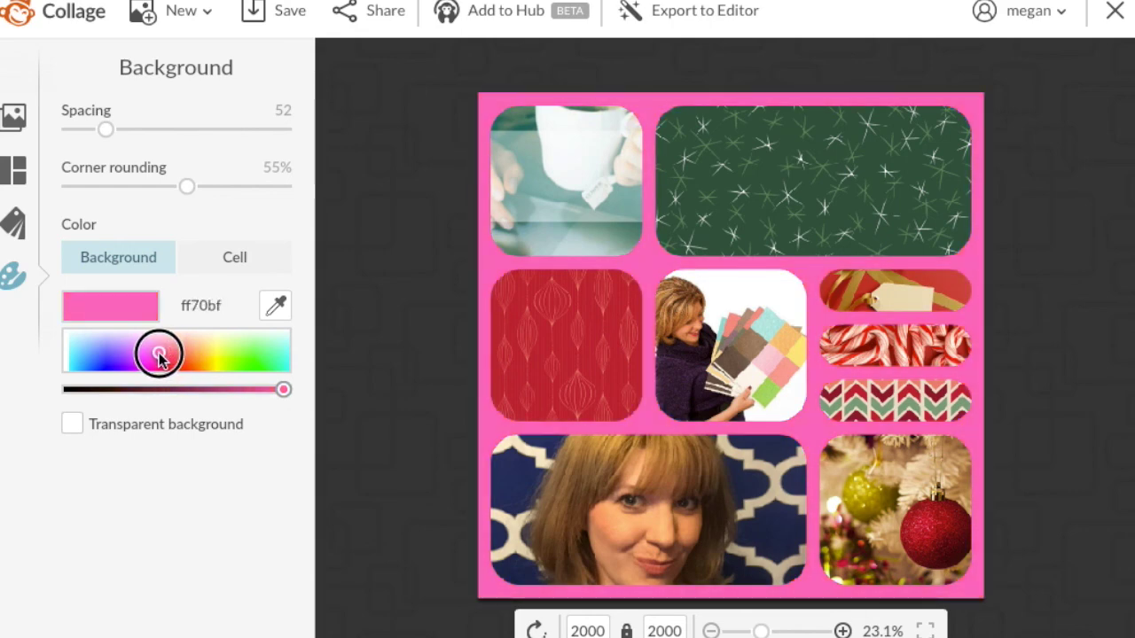
click(279, 305)
click(527, 311)
click(534, 448)
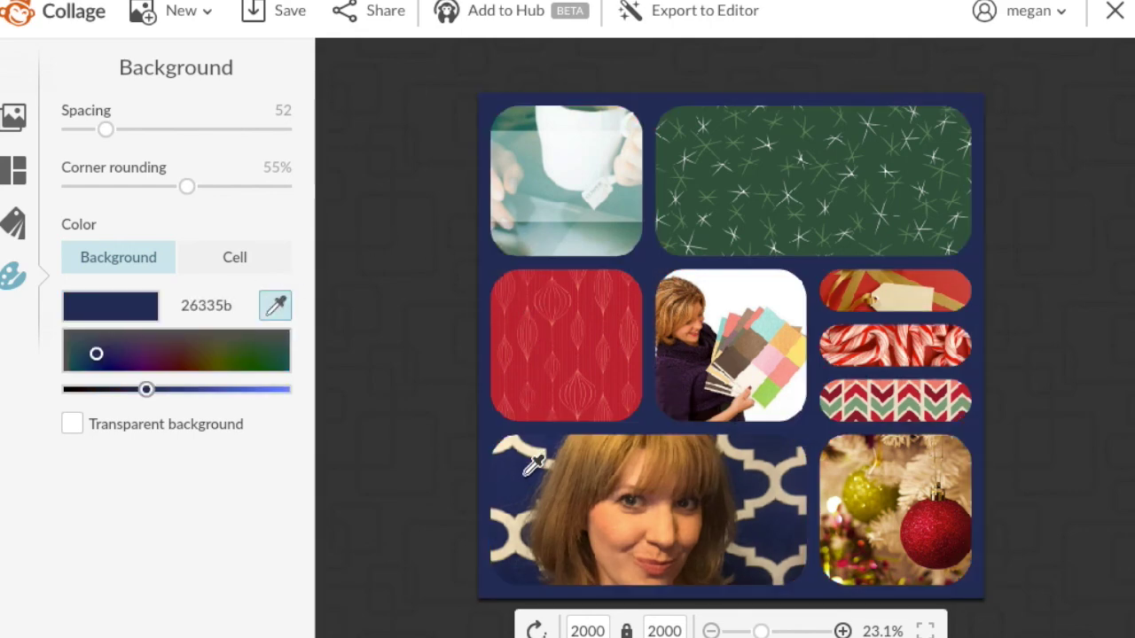
Sample the purple sweater color 3c1f38 for the collage background and make the background transparent
click(276, 305)
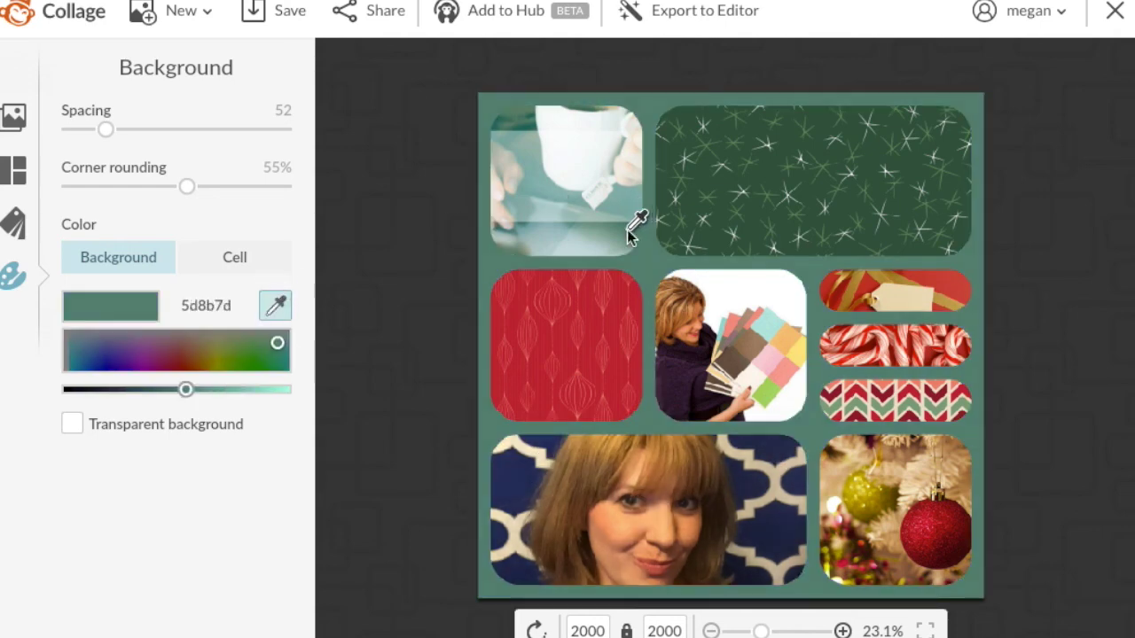
click(685, 387)
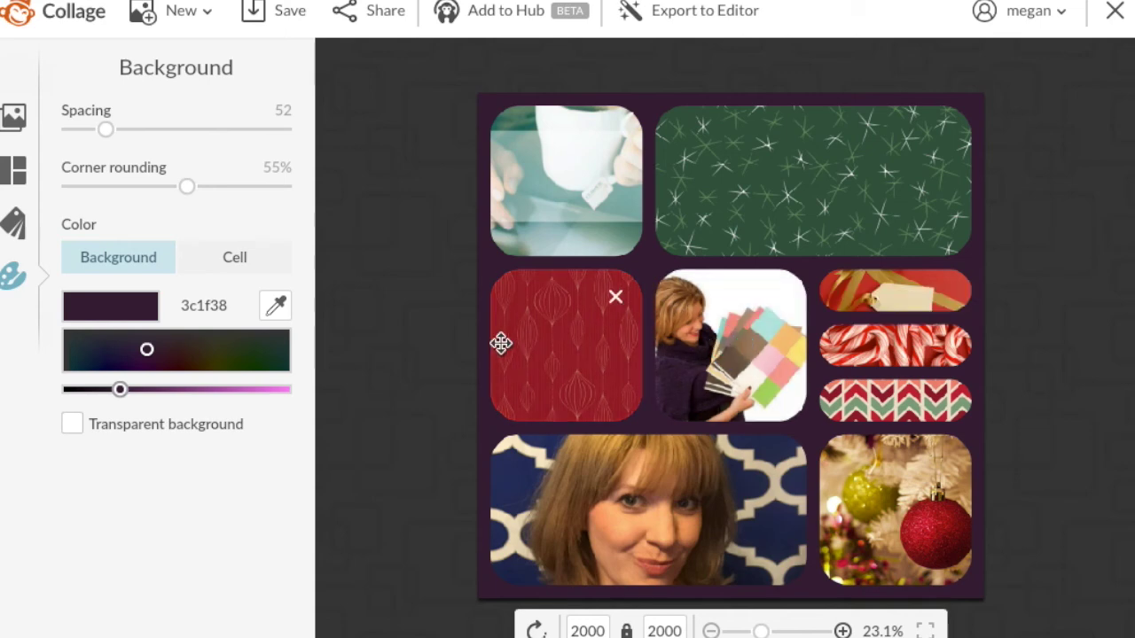
click(69, 429)
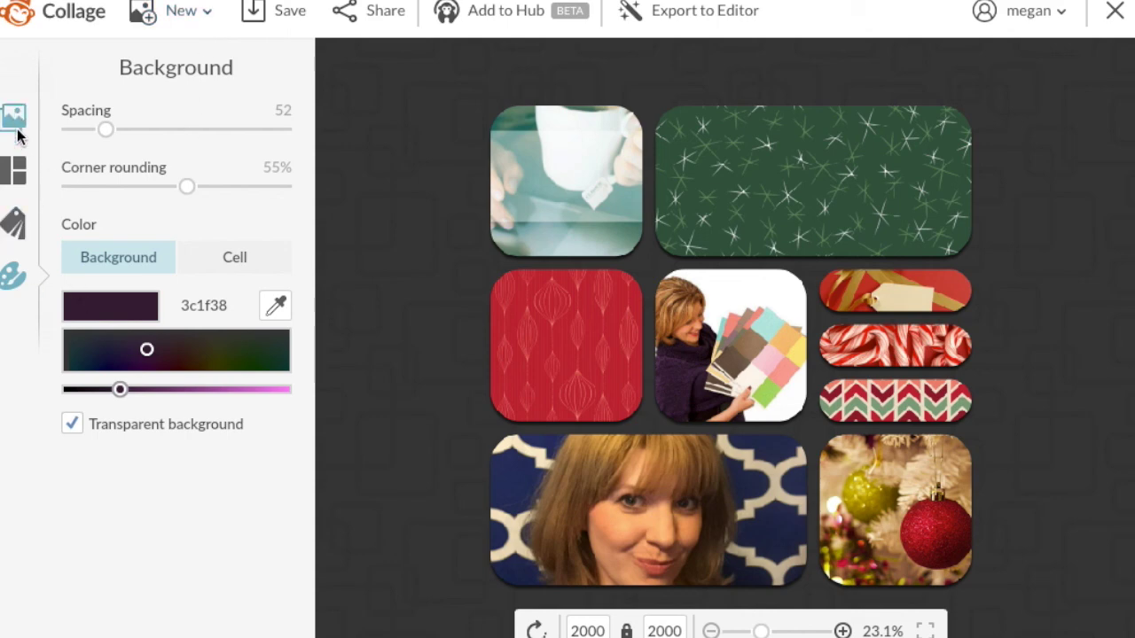
Fill the red ornament cell, wide top cell and wide bottom cell with the Fall brown floral, green leaf and brown plaid swatches
click(14, 171)
click(18, 225)
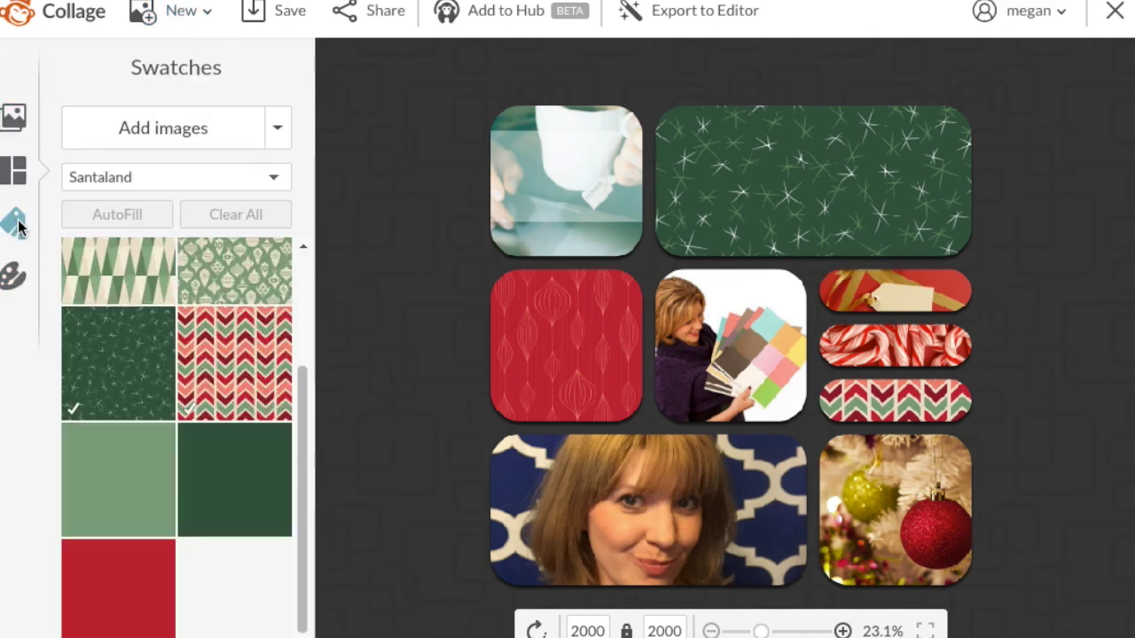
click(262, 175)
click(239, 254)
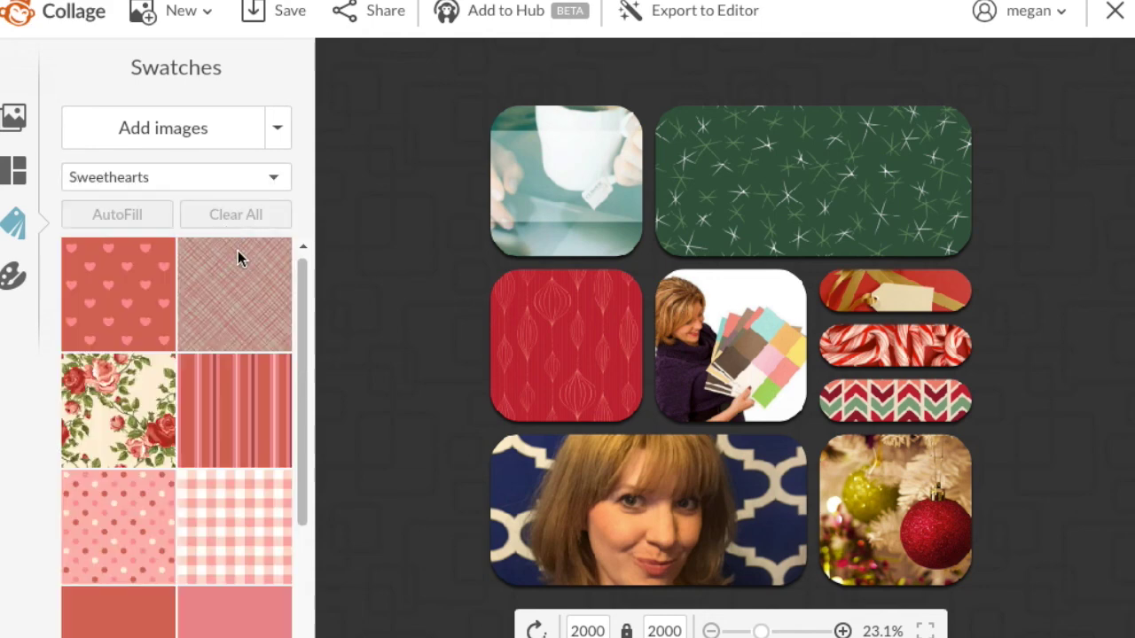
click(281, 178)
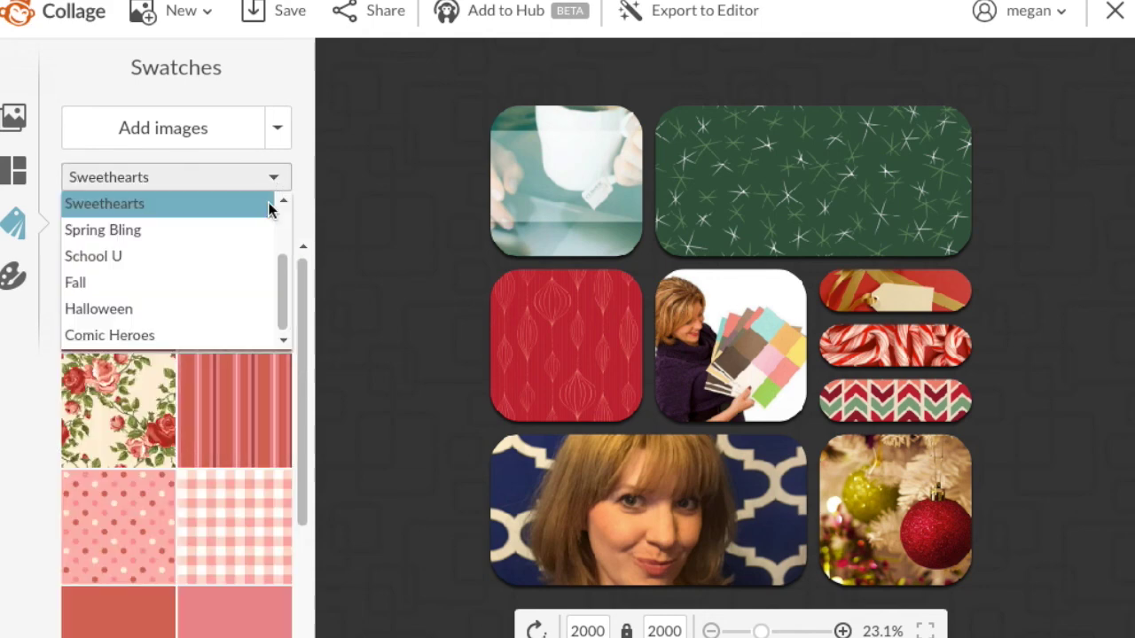
click(249, 288)
drag(226, 319, 585, 390)
drag(174, 359, 717, 246)
drag(225, 538, 740, 491)
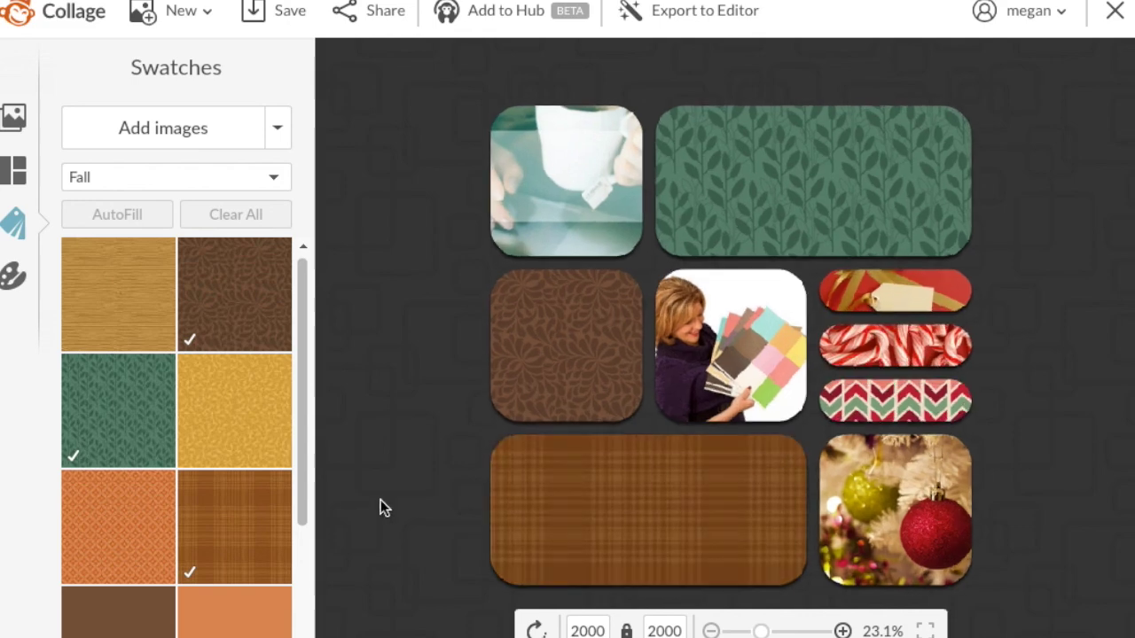
Place the Comic Heroes blue sunburst swatch in the wide top cell and the red burst swatch in the bottom-right cell
drag(299, 369, 296, 484)
click(157, 185)
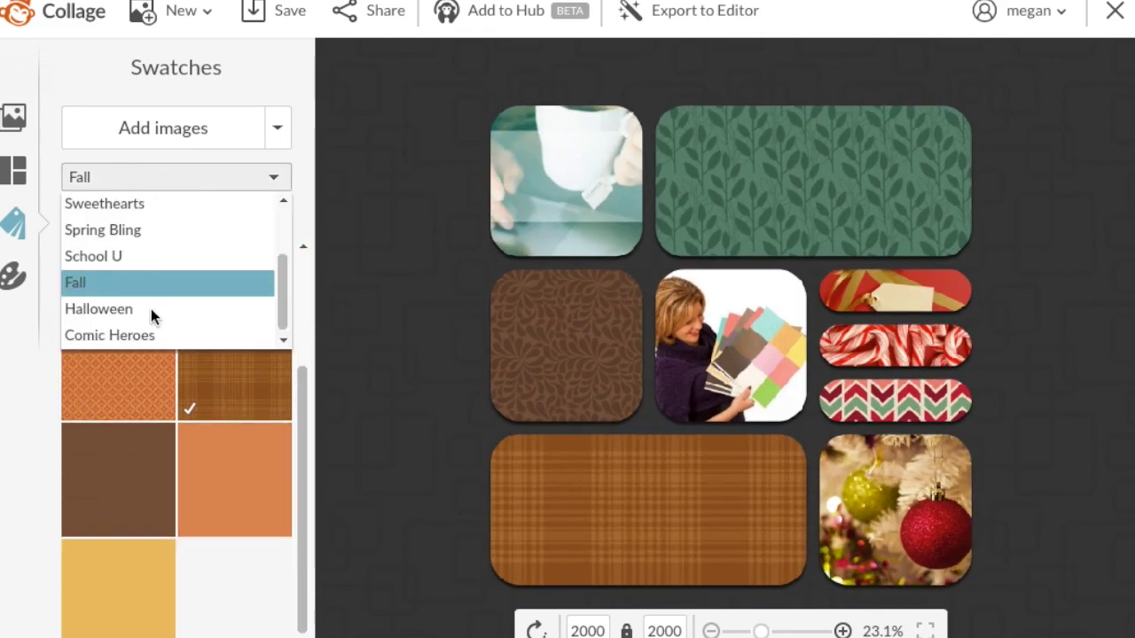
click(152, 335)
drag(239, 398, 851, 242)
drag(244, 532, 887, 532)
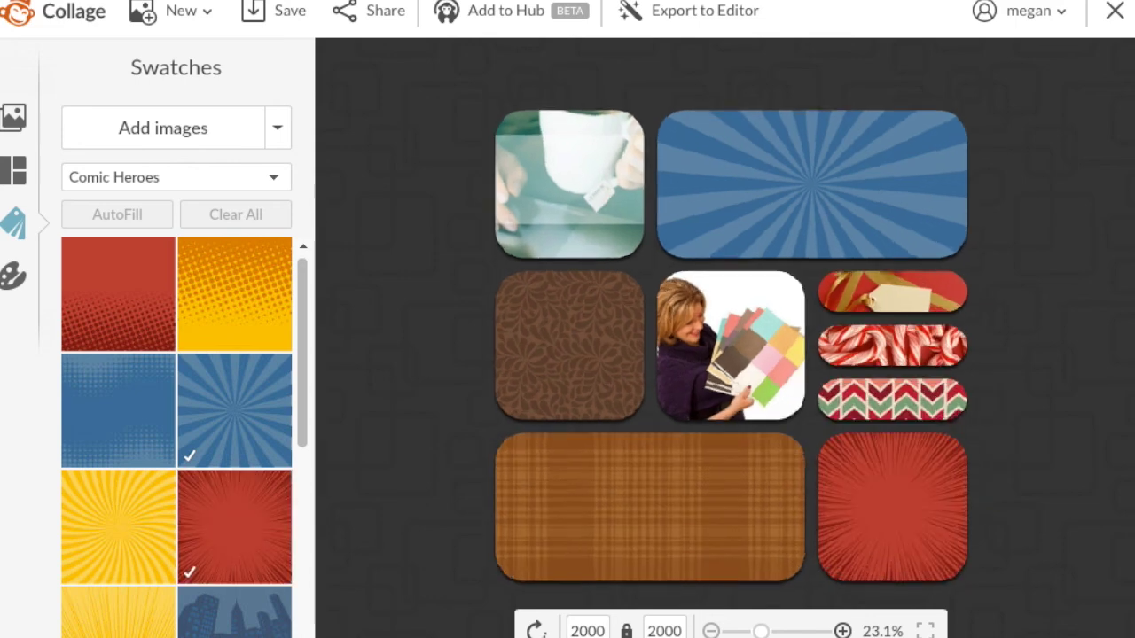
drag(301, 373, 321, 569)
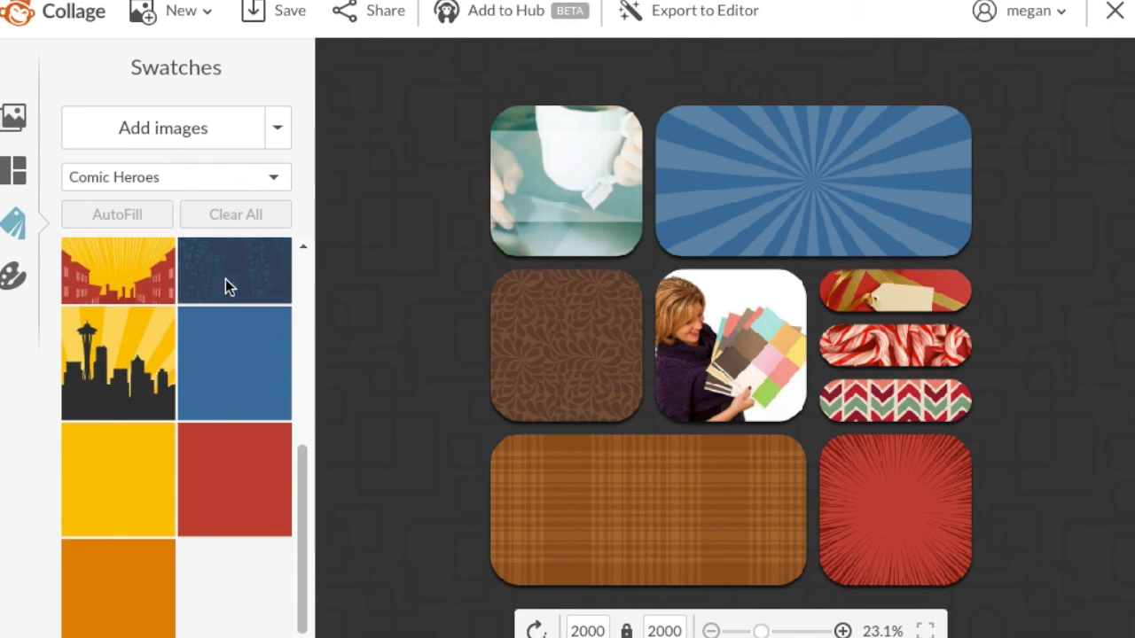
click(298, 289)
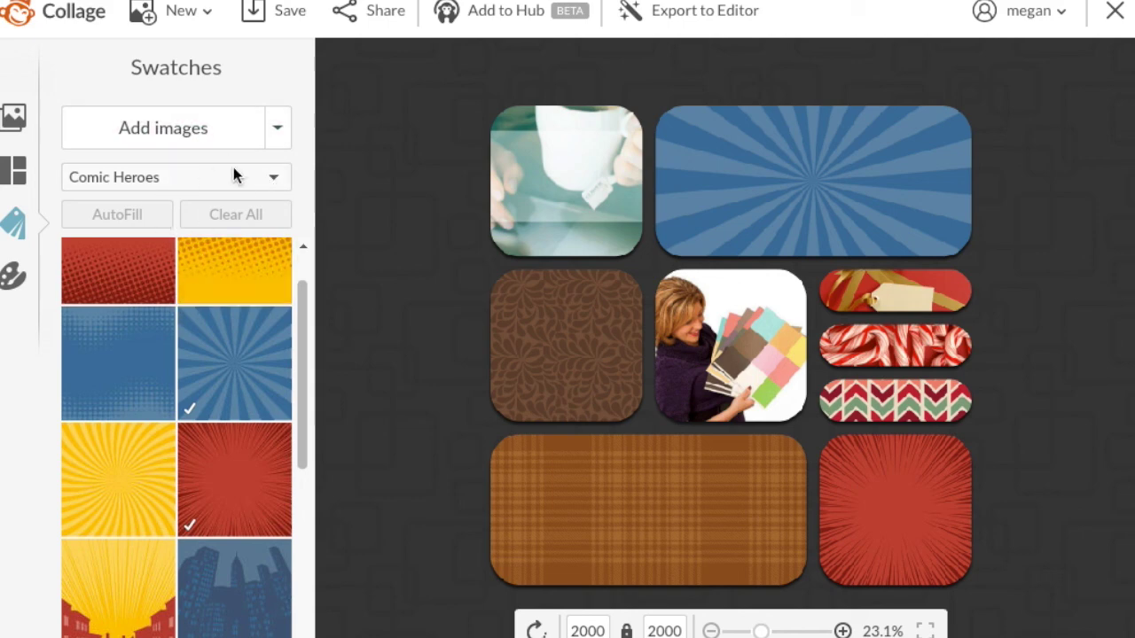
Place the Spring Bling blue-green floral in the left middle cell, yellow circles in the upper narrow cell and solid cream in the upper-left cell
click(260, 177)
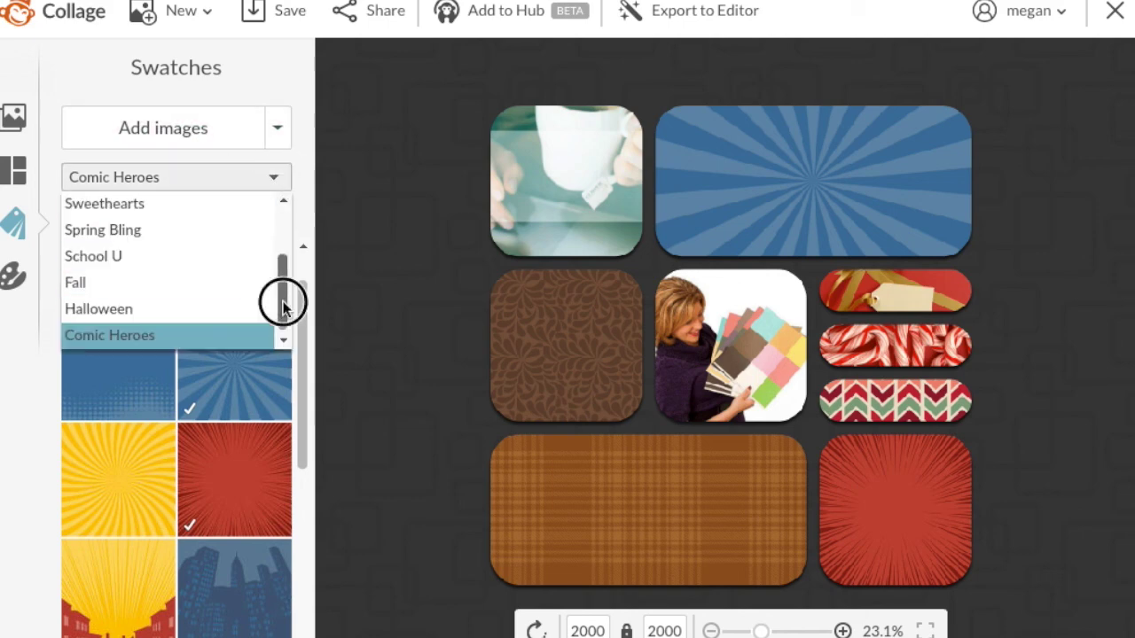
click(151, 227)
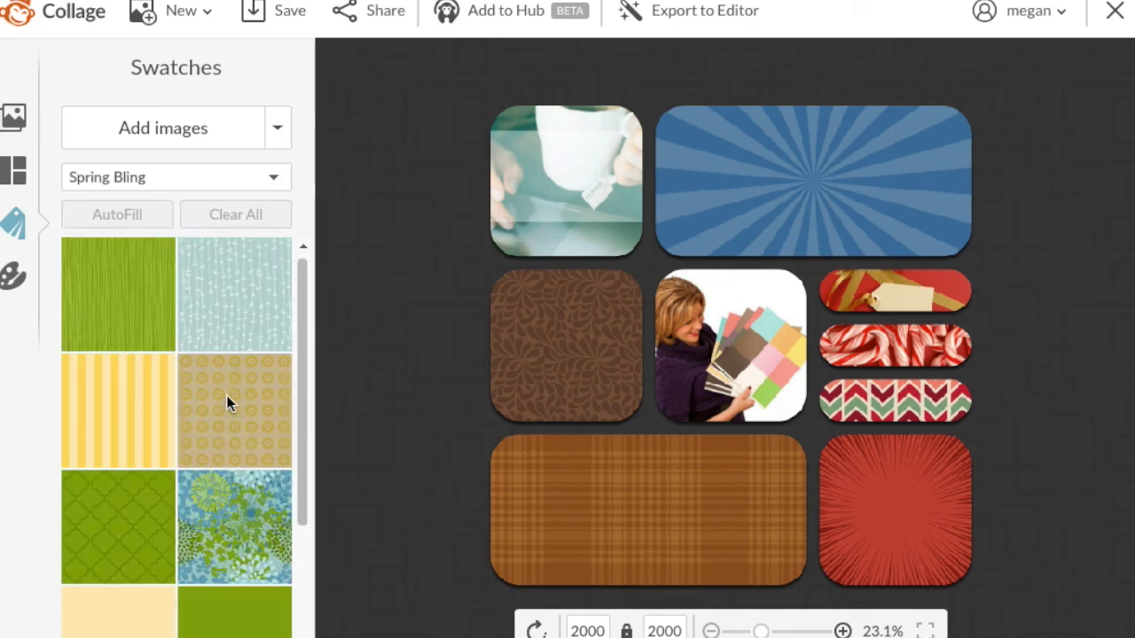
drag(231, 478, 575, 409)
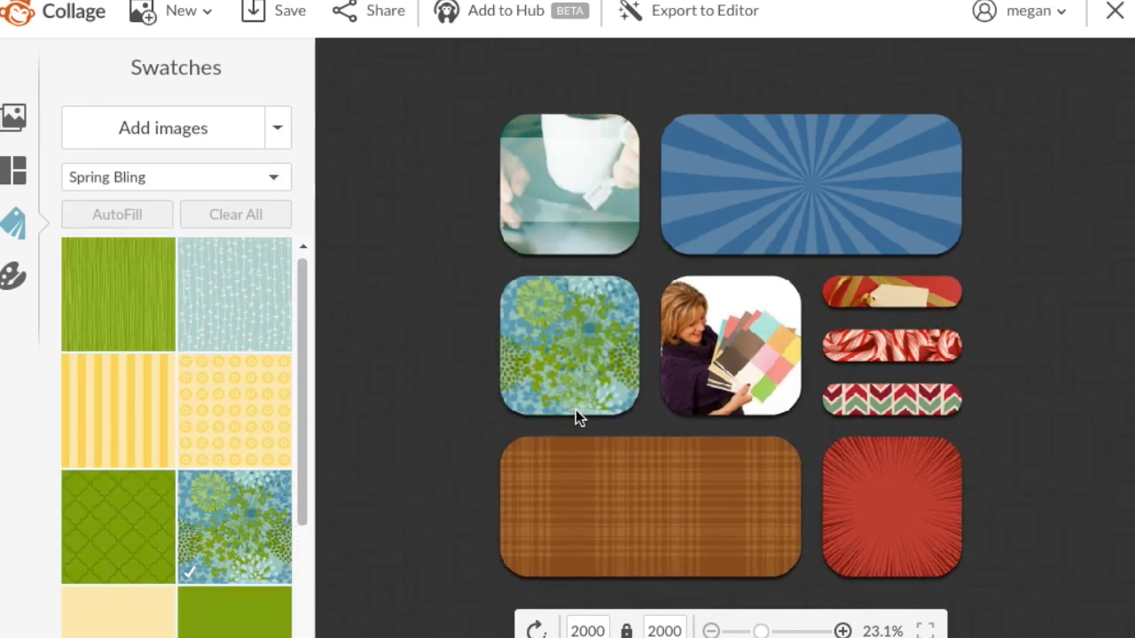
drag(245, 416, 874, 305)
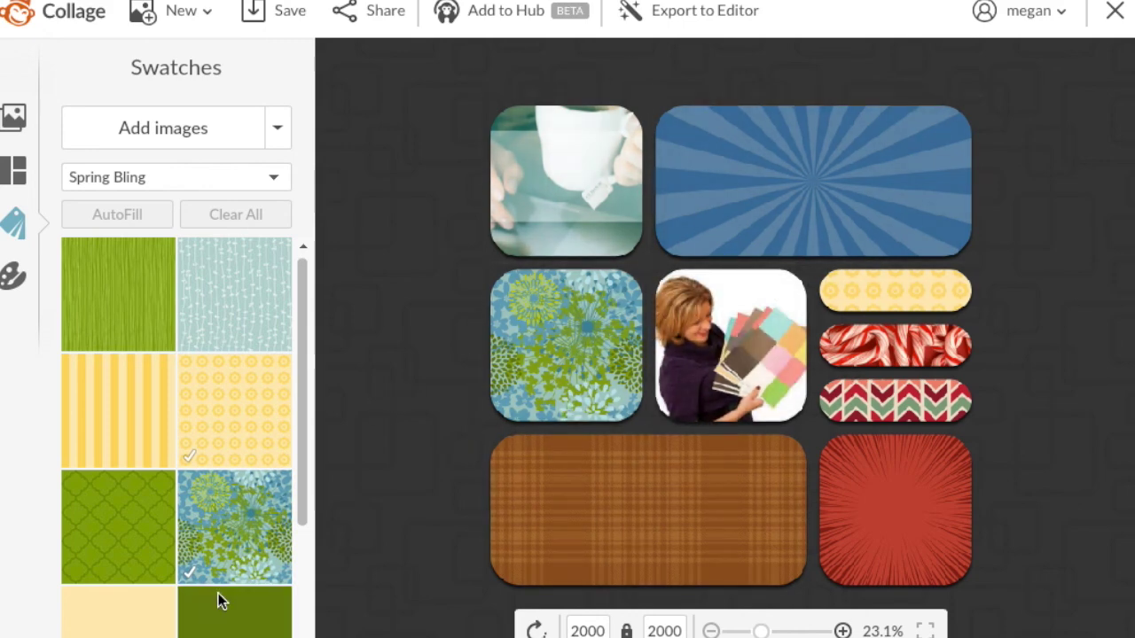
drag(147, 598, 578, 234)
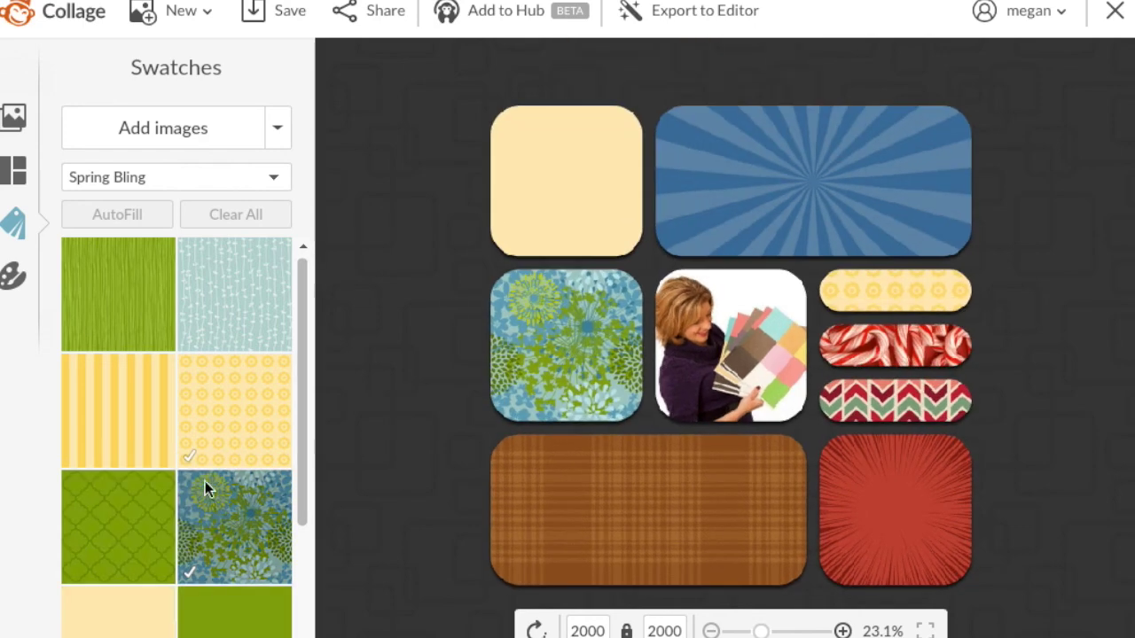
Fill the wide bottom cell with green streaks, the bottom-right with pale blue vines, and the lower two narrow cells with yellow circles and stripes
drag(132, 304, 717, 562)
drag(214, 322, 897, 564)
drag(248, 438, 889, 406)
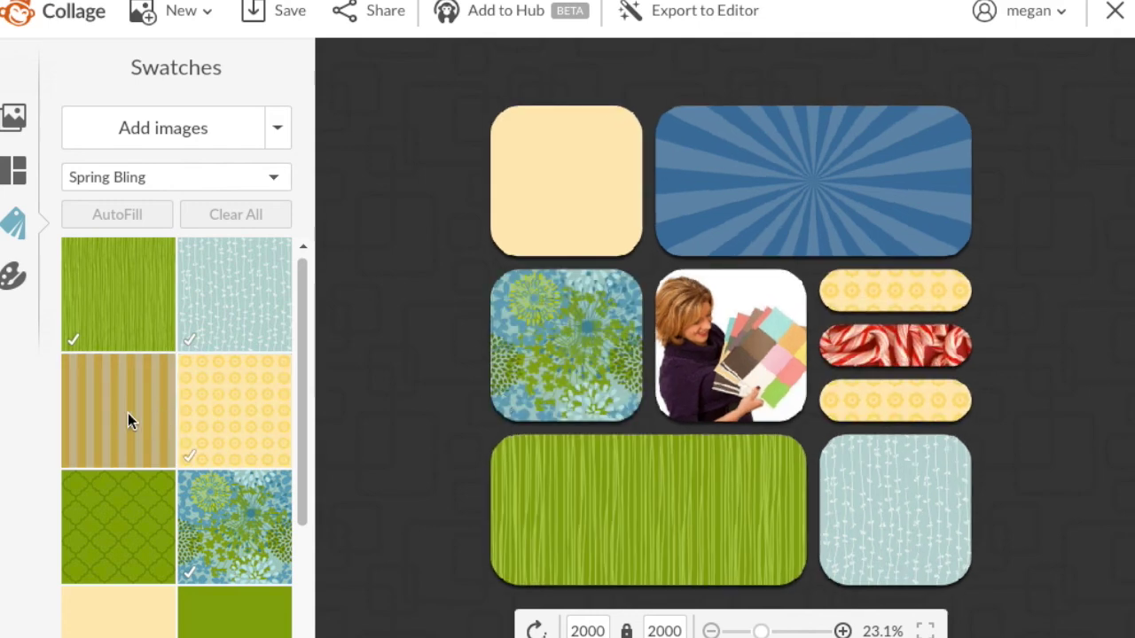
drag(139, 375, 894, 349)
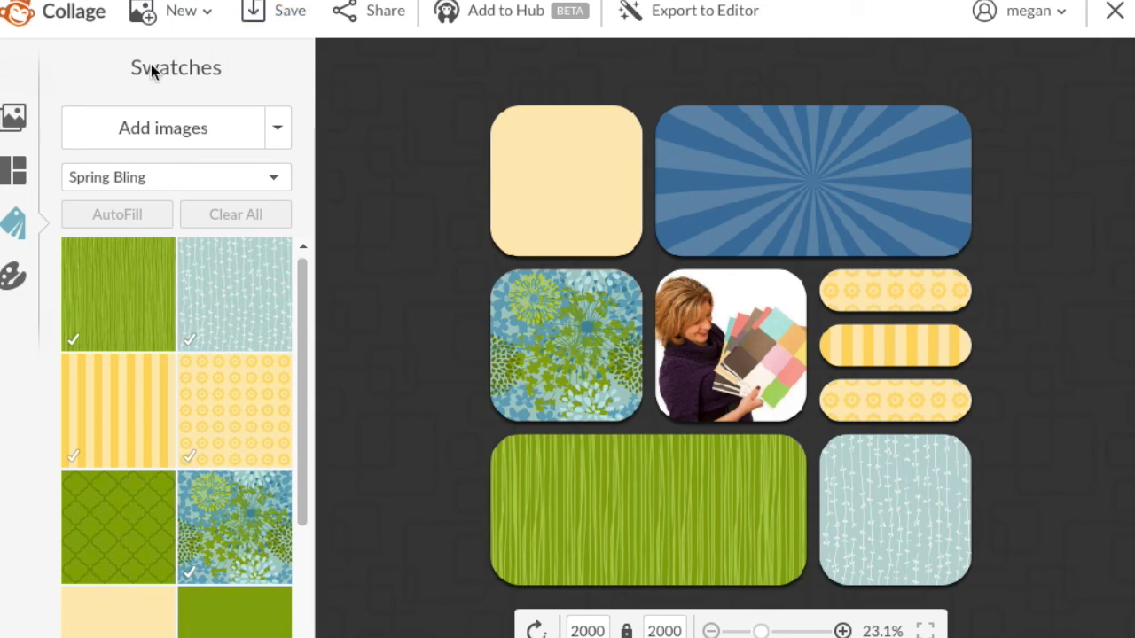
Save the collage to the computer as the 2000 × 2000 px PNG PicMonkey Collage and export it to the Editor
click(270, 13)
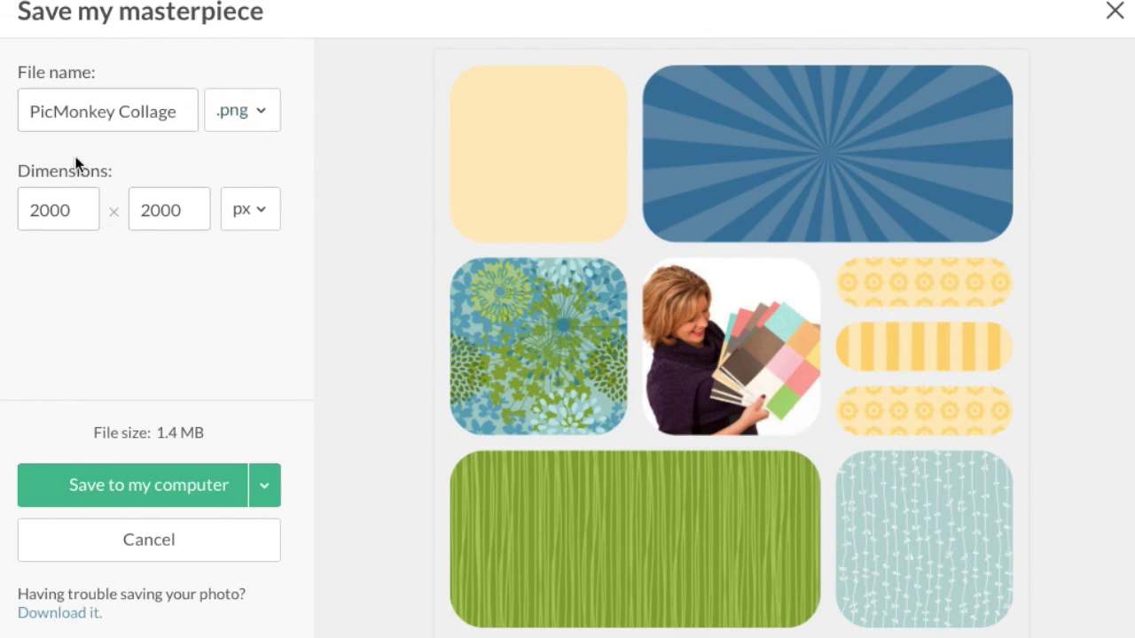
click(122, 495)
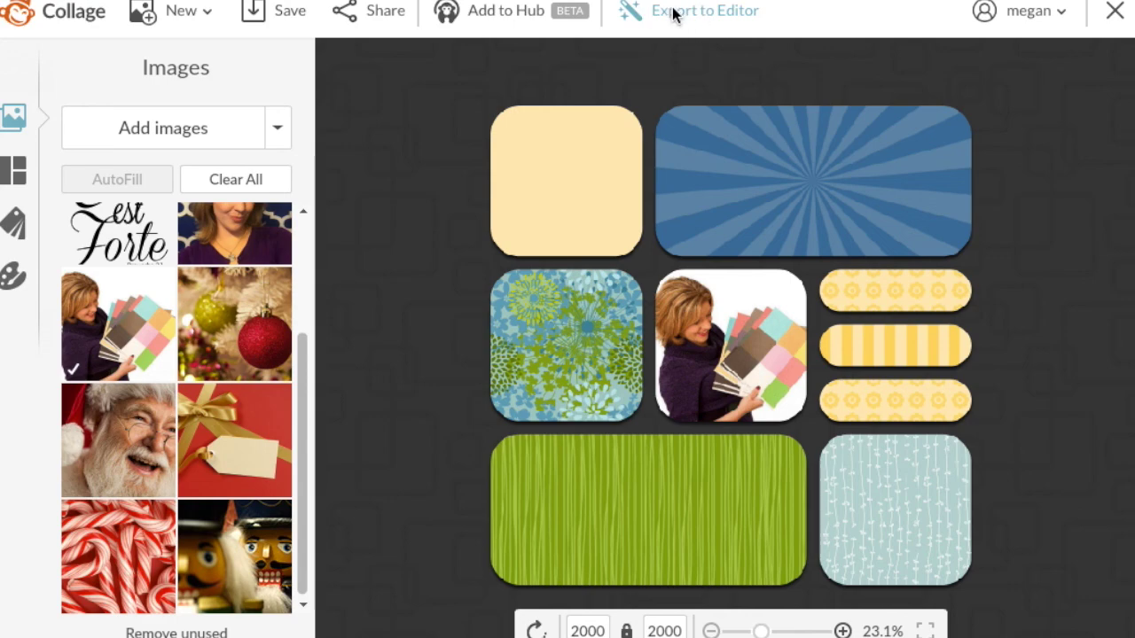
click(679, 10)
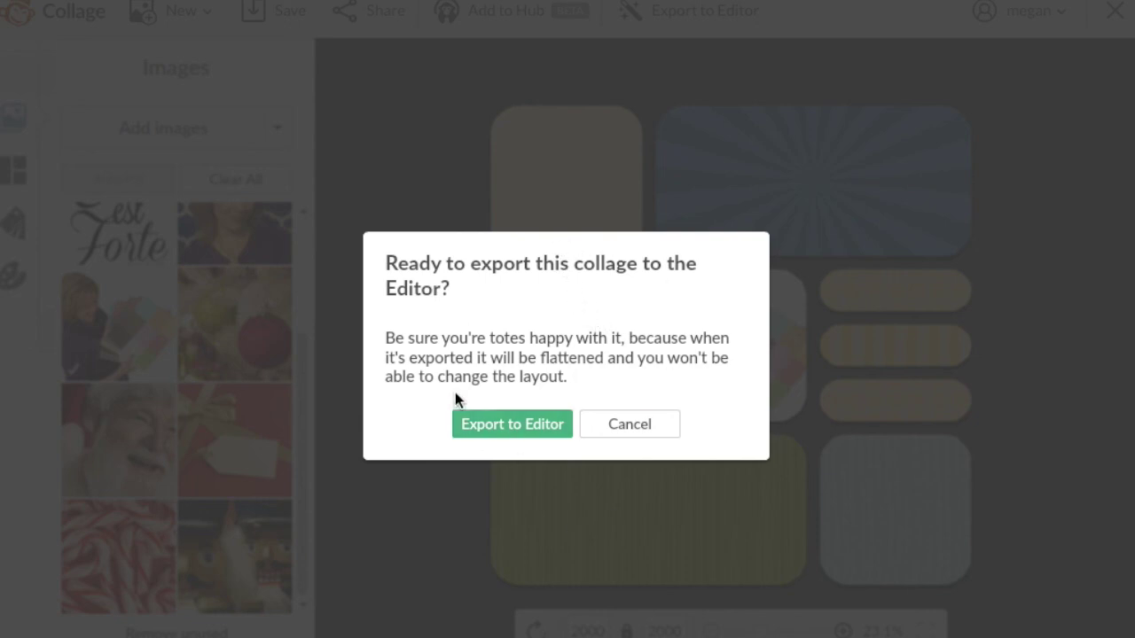
click(506, 424)
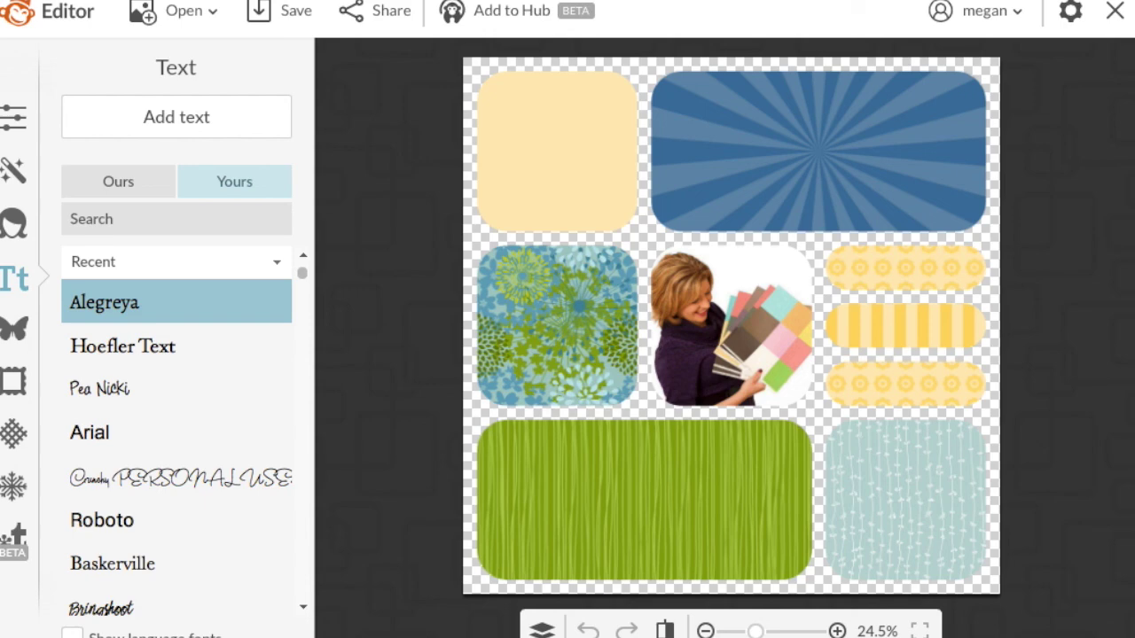
Add a text box in PicMonkey's own Grand Hotel font reading "Thank you for your business"
click(89, 187)
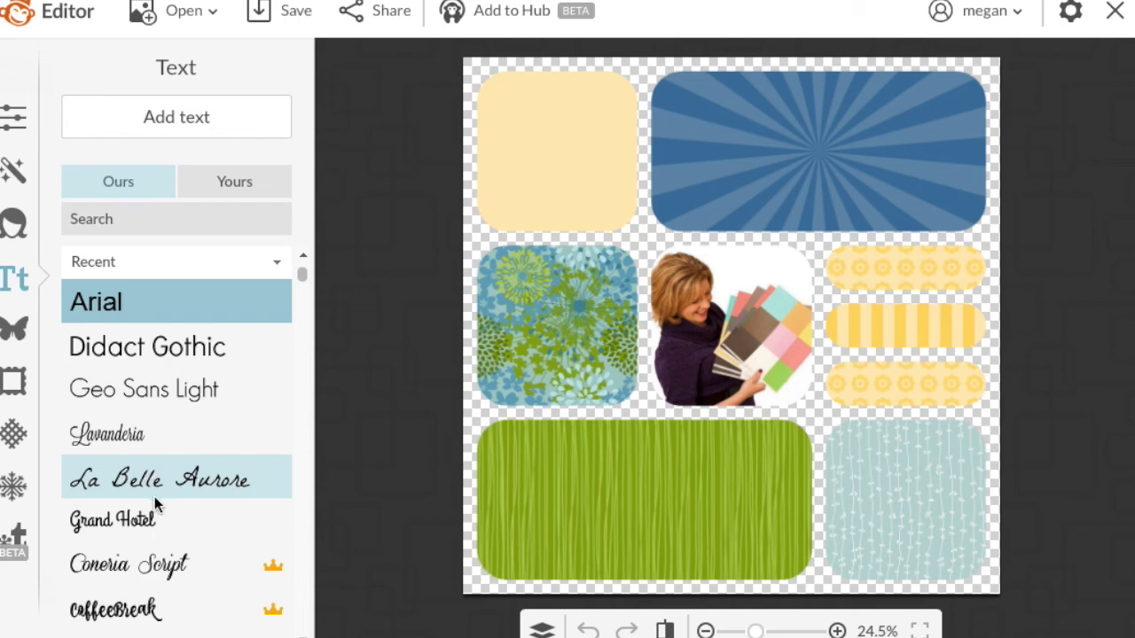
click(156, 519)
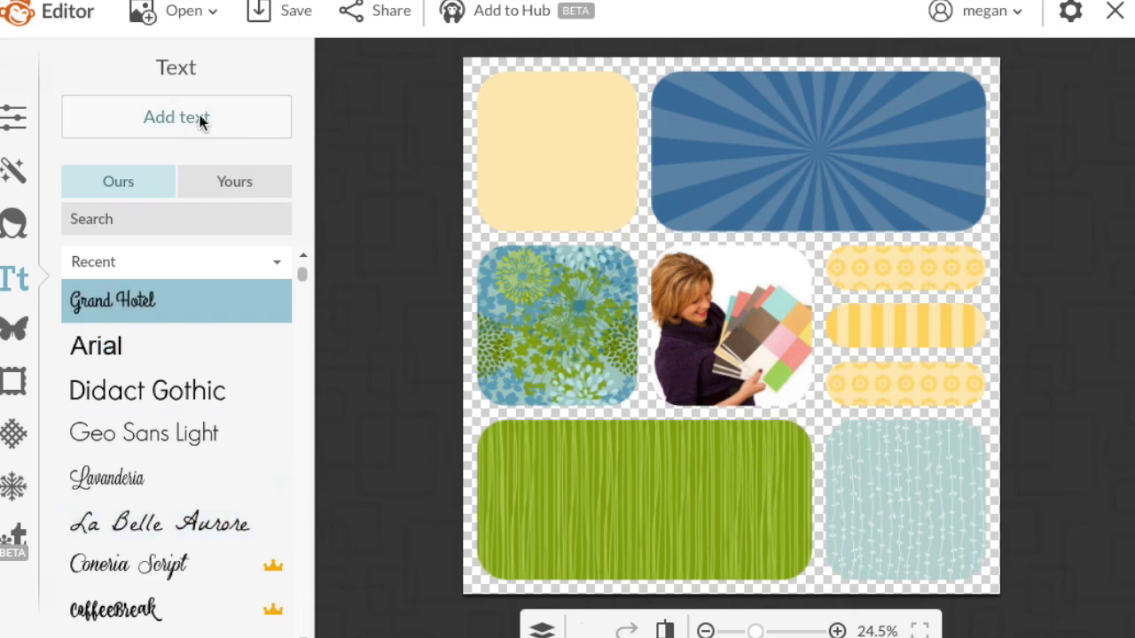
click(197, 122)
click(675, 310)
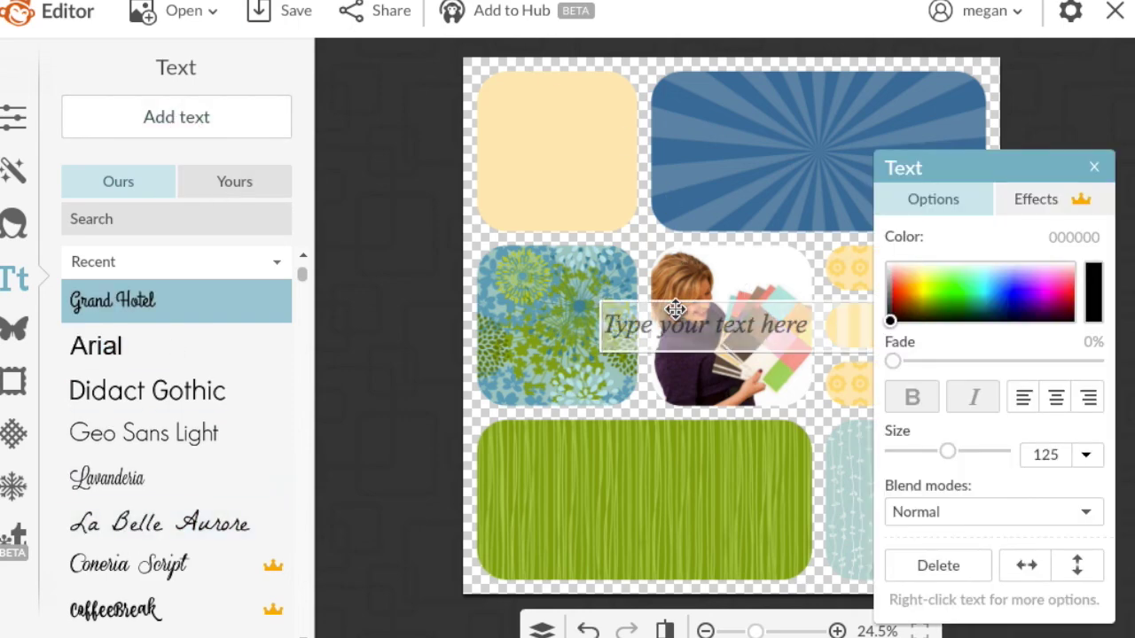
text(Thank you fo)
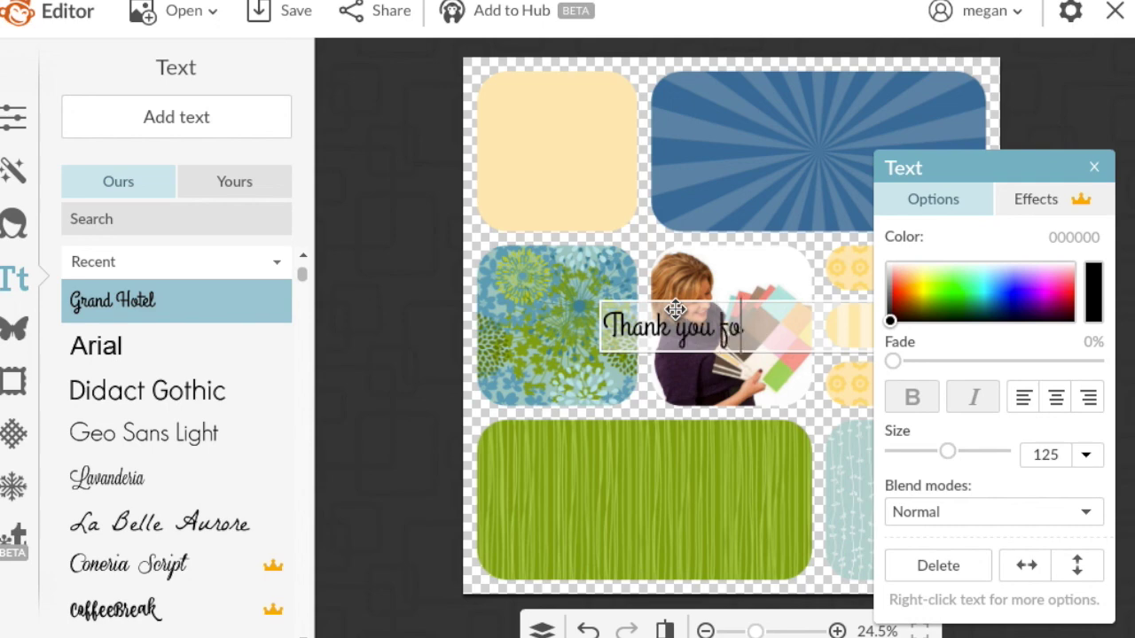
text(r your business)
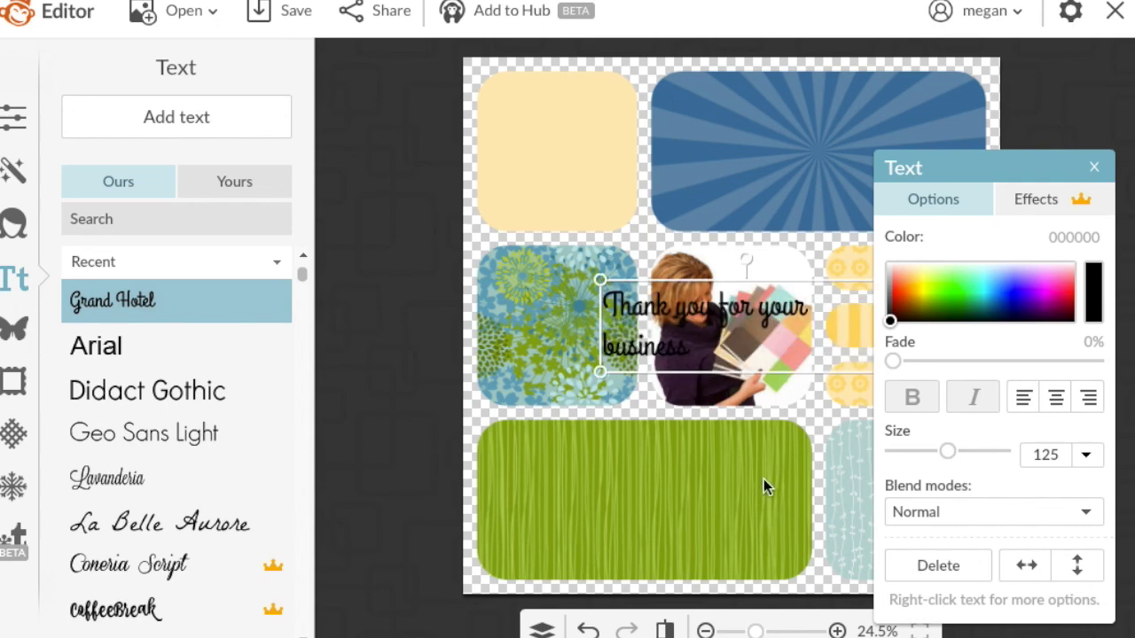
Place the thank-you text on the green cell, centre-align it, enlarge it to size 142 and break the line before "your"
drag(747, 319, 705, 464)
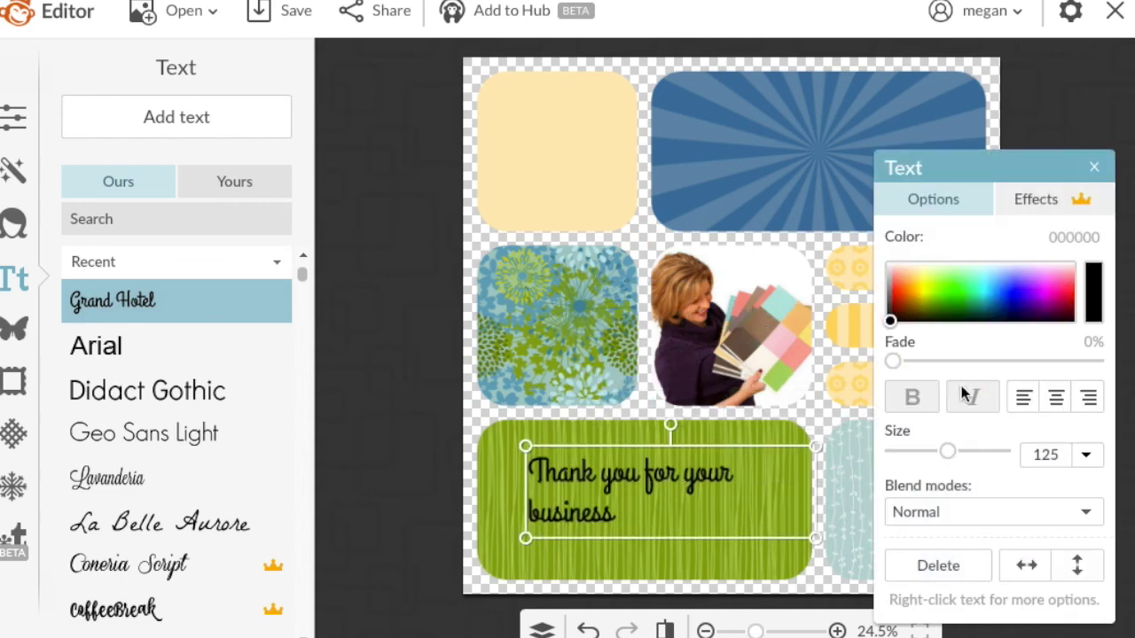
click(1043, 401)
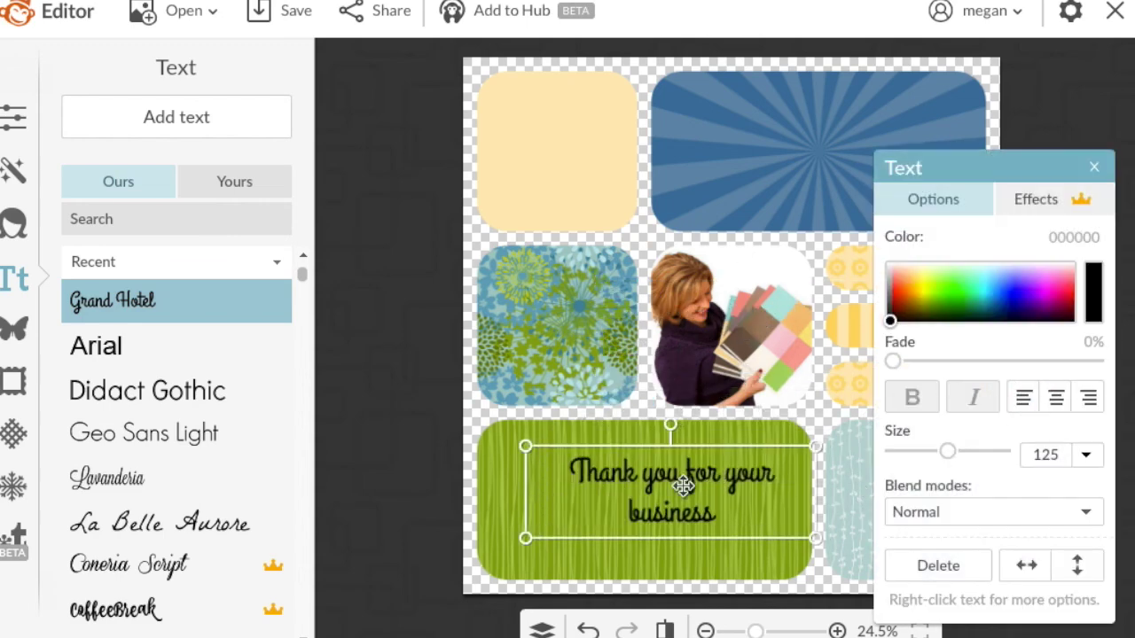
drag(679, 482, 640, 476)
drag(775, 530, 811, 543)
double_click(721, 483)
click(710, 472)
key(Return)
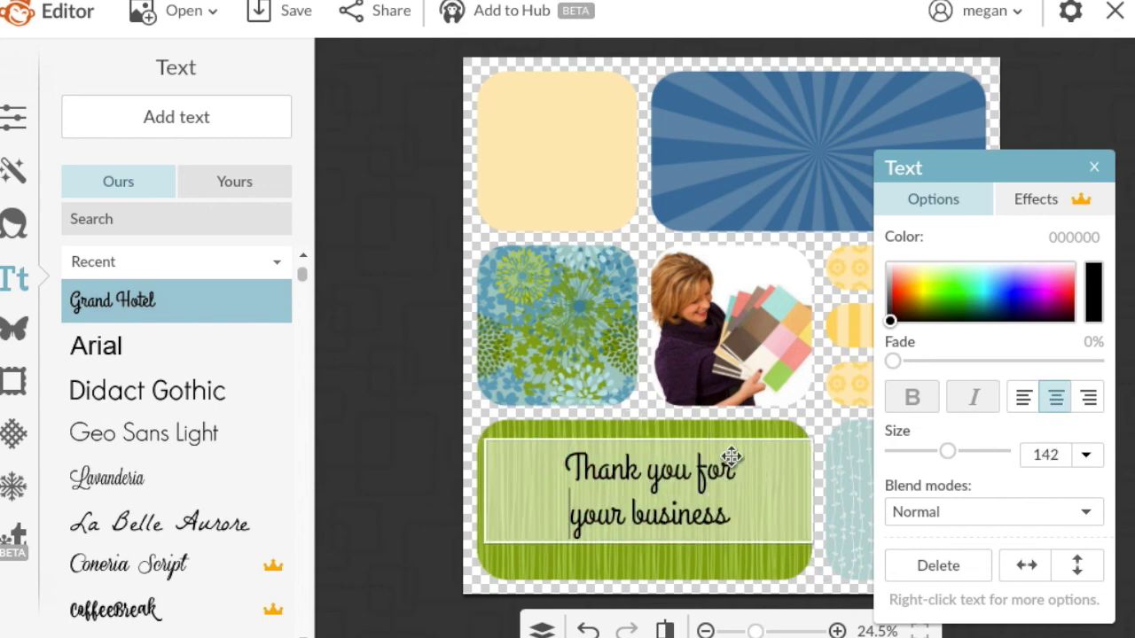
Shift the thank-you text slightly down in the green cell and set its font size to 178
drag(696, 470, 674, 523)
key(Escape)
double_click(679, 524)
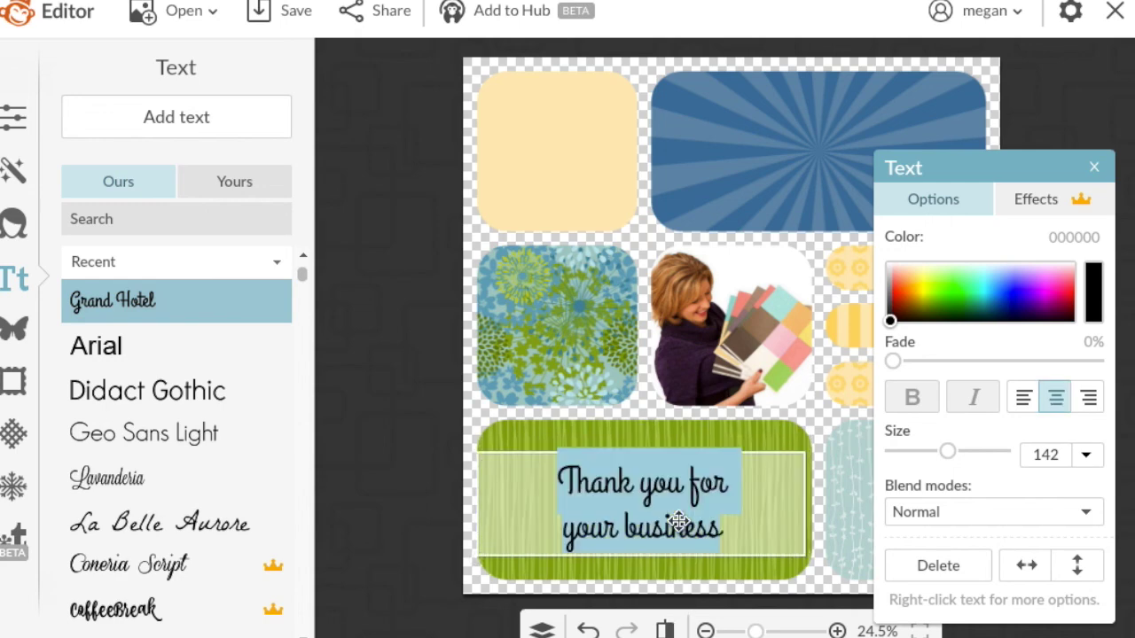
drag(947, 452, 955, 452)
key(Escape)
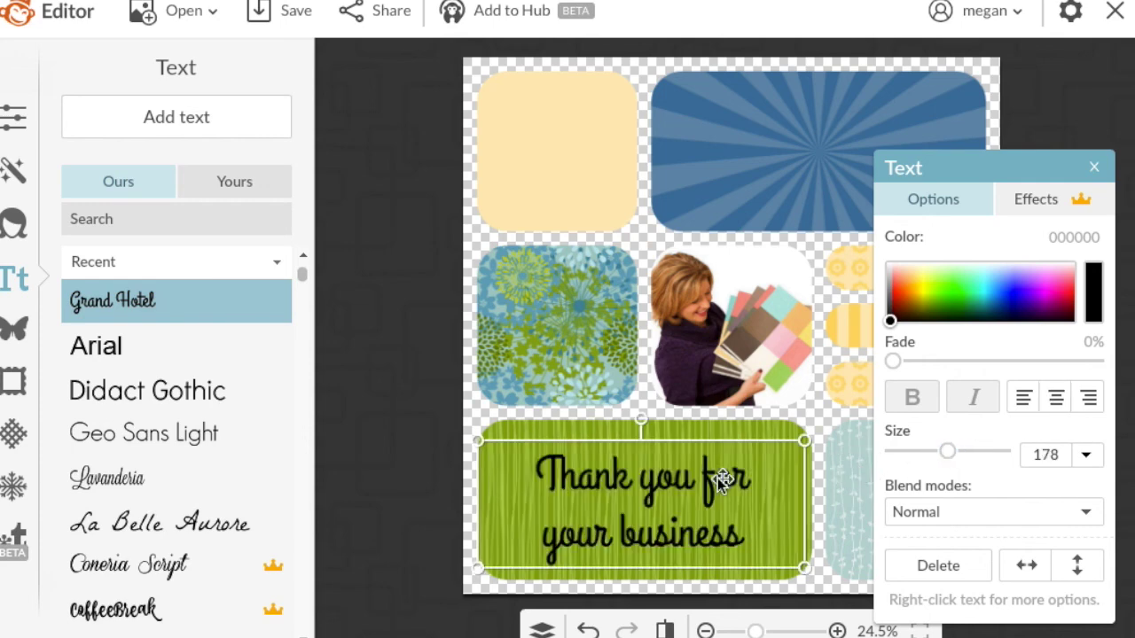
click(813, 404)
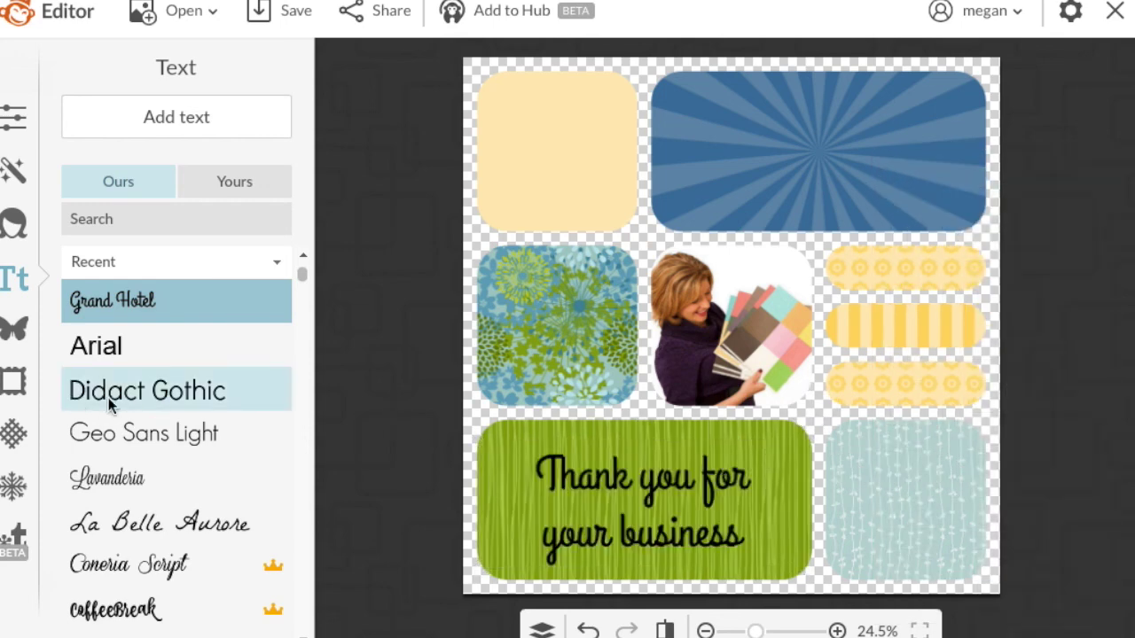
Add a Geo Sans Light text box reading "You're awesome!" on the blue sunburst cell
click(149, 431)
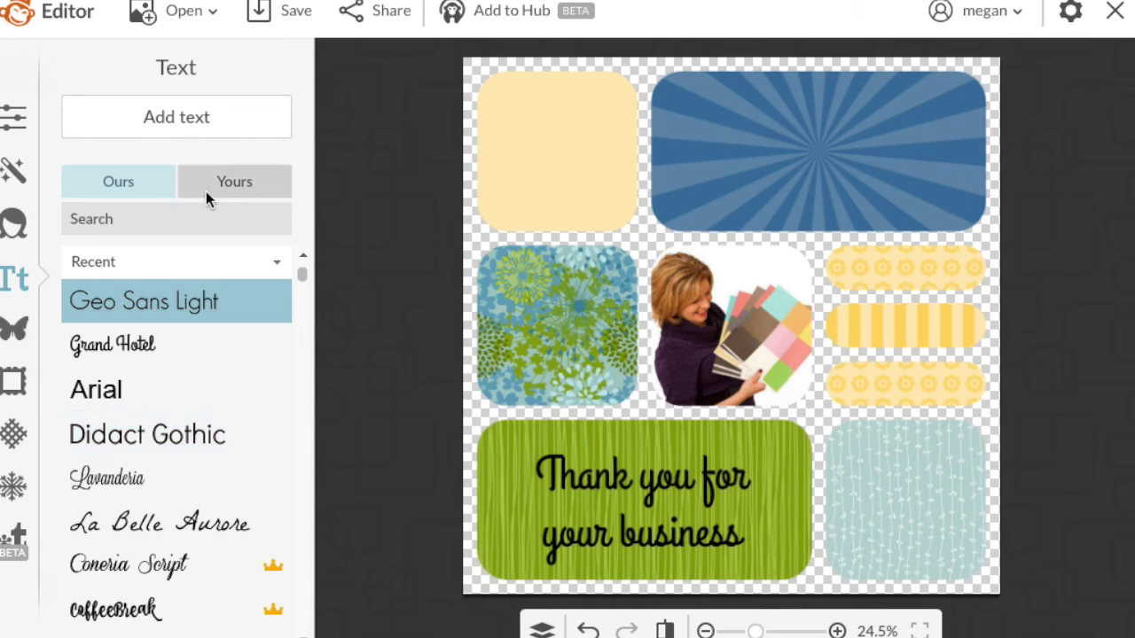
click(190, 128)
drag(718, 322, 798, 131)
double_click(798, 131)
text(You're awesome!)
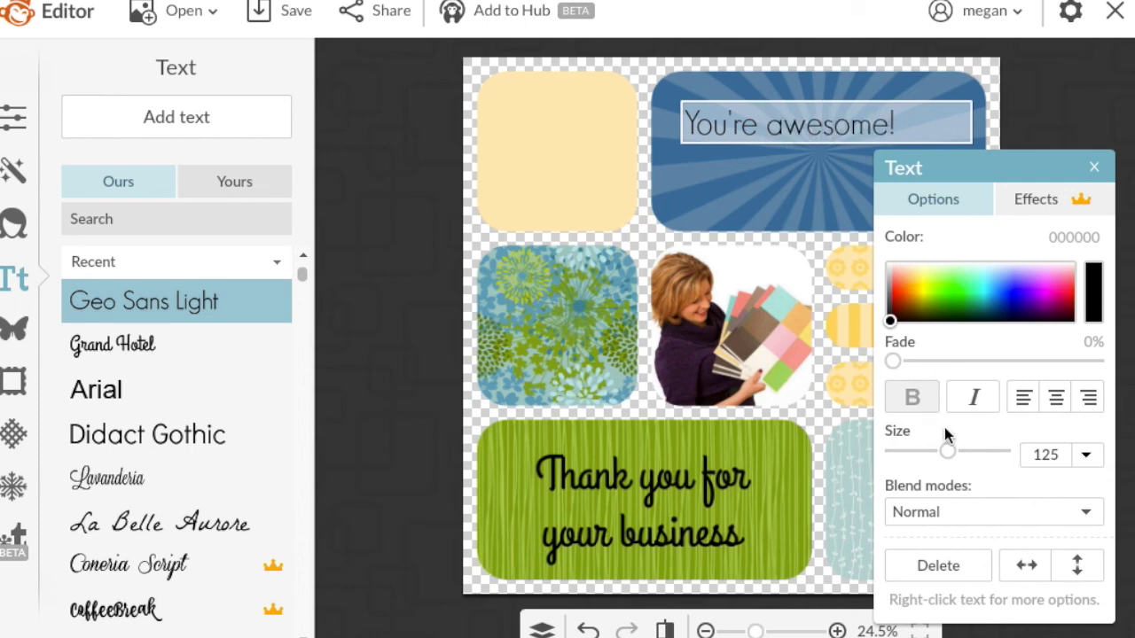
Set the "You're awesome!" text to size 177 and align it right
drag(948, 451, 975, 452)
click(849, 124)
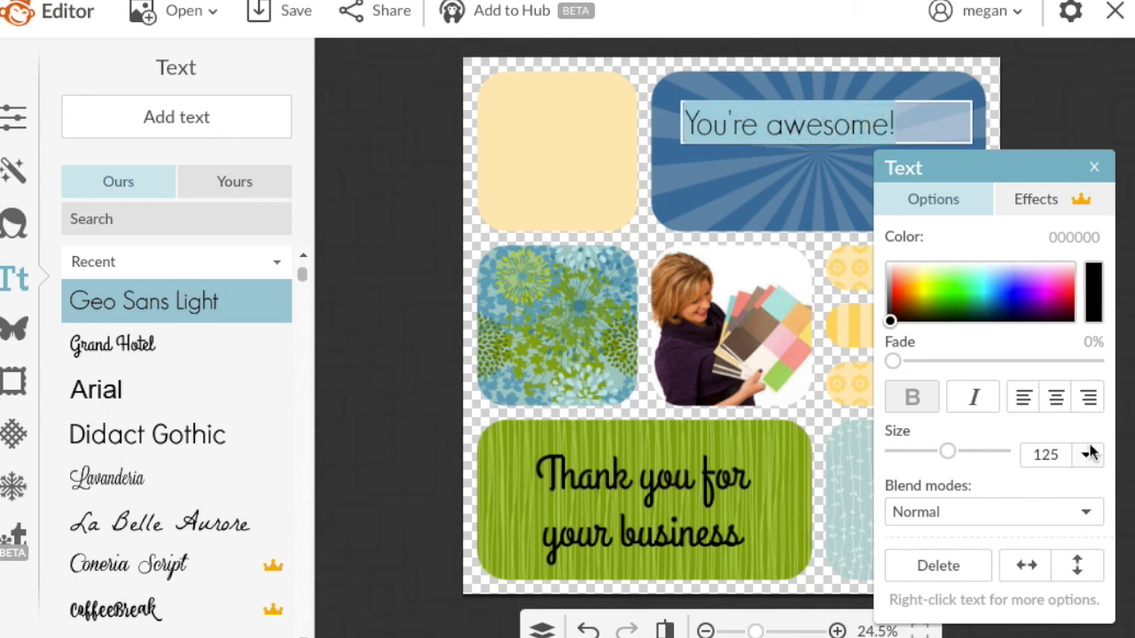
mouse_move(946, 451)
mouse_down()
mouse_move(1004, 452)
mouse_move(962, 452)
mouse_up()
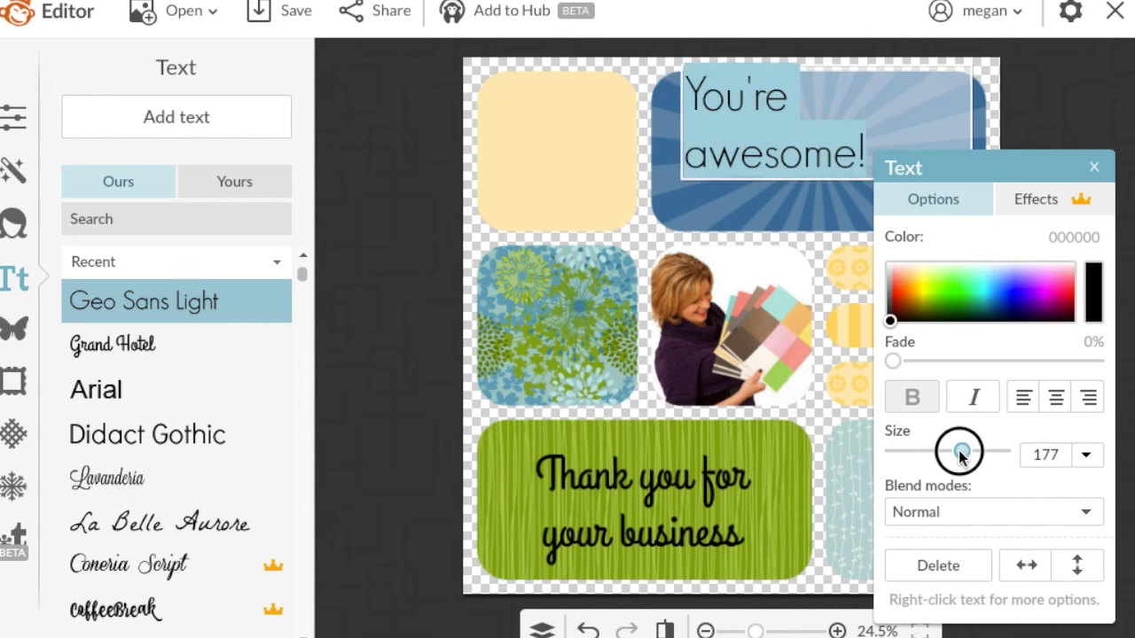
click(1088, 397)
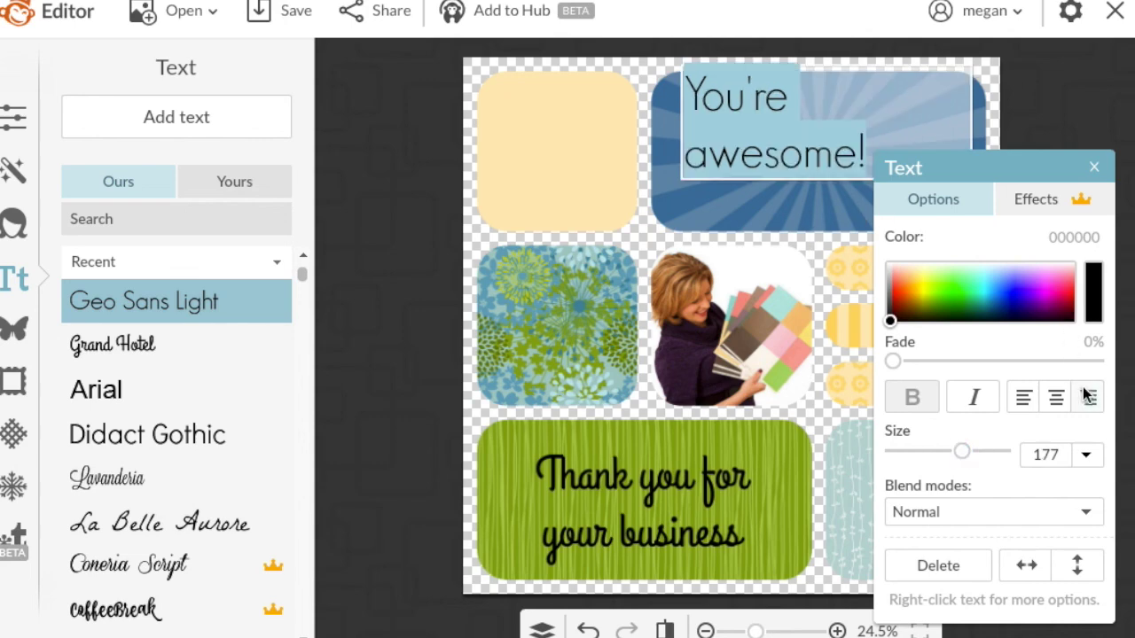
Scale the "You're awesome!" text up to size 217 and position it at the right edge of the blue sunburst cell
click(849, 142)
drag(859, 127, 859, 169)
drag(682, 103, 618, 77)
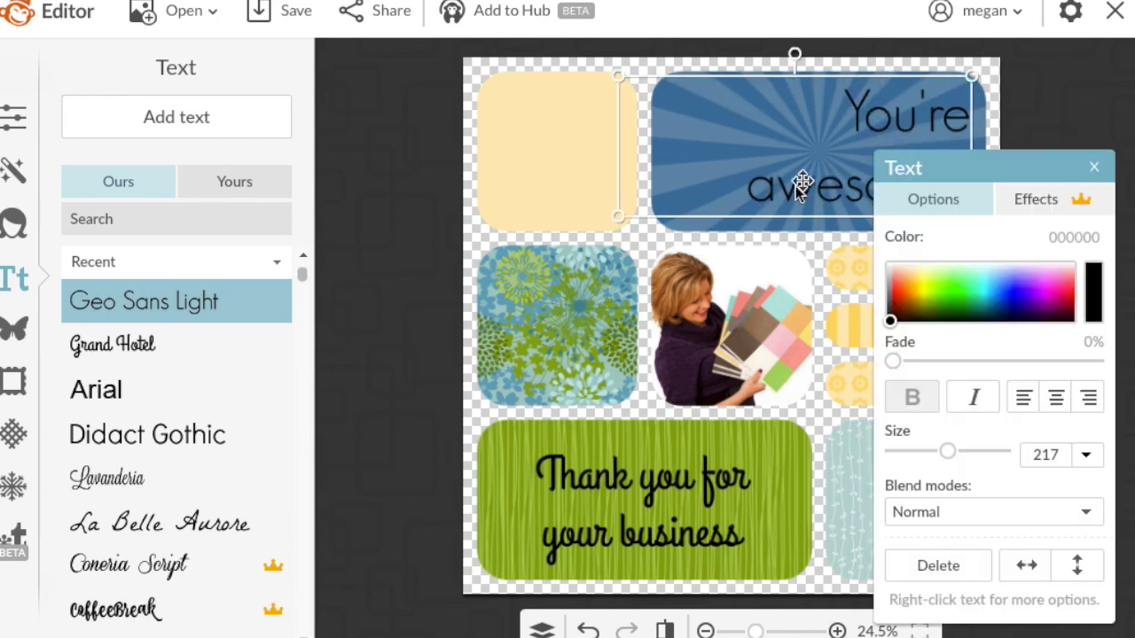
drag(890, 111, 891, 123)
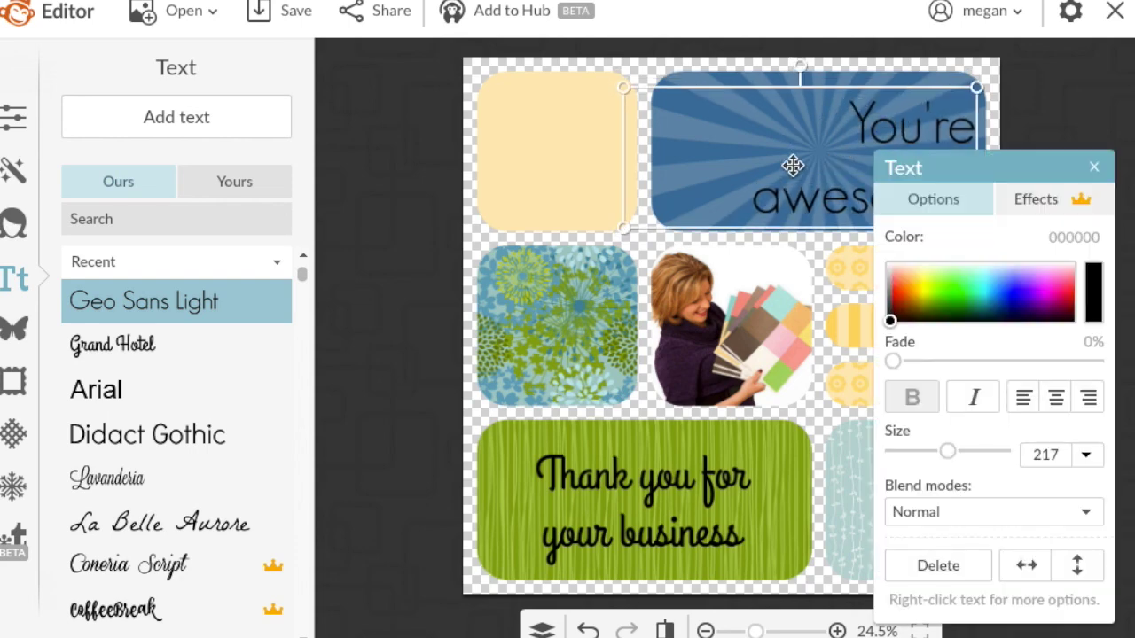
click(593, 222)
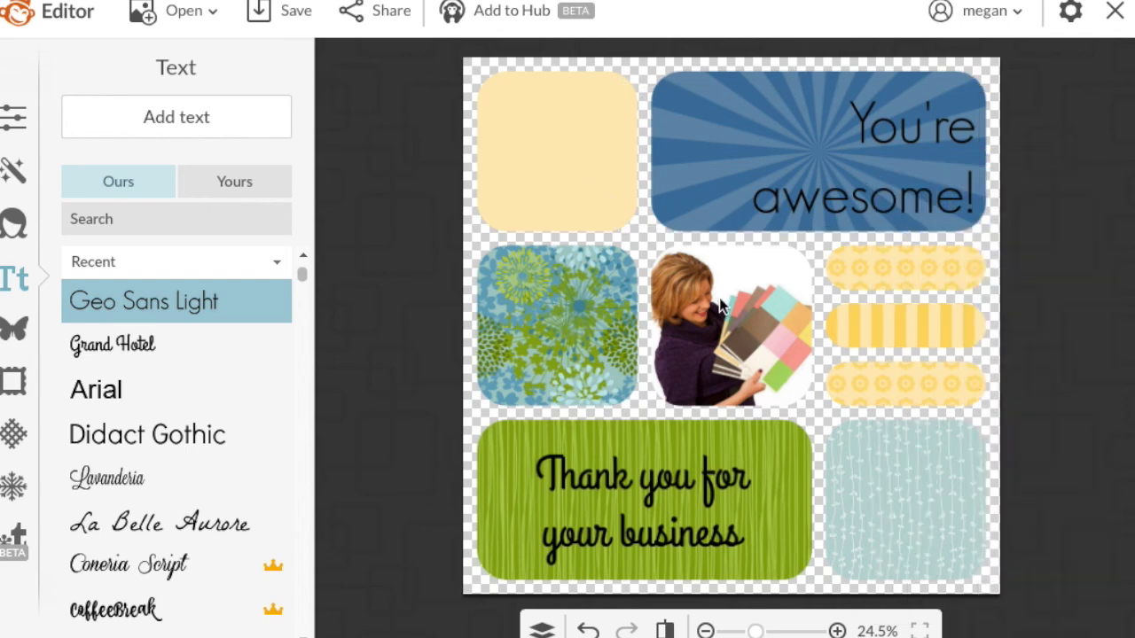